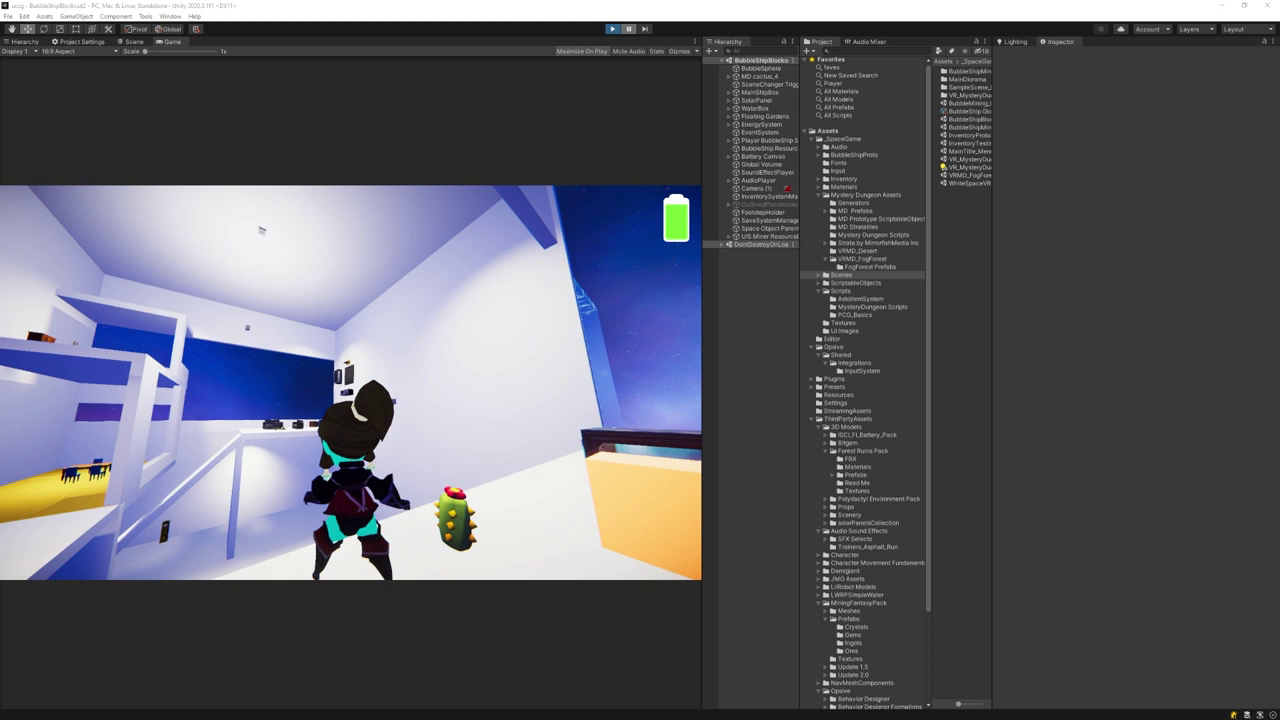
# Resume the running game and walk the character across the bubble ship toward the turquoise portal block.
pyautogui.click(630, 32)
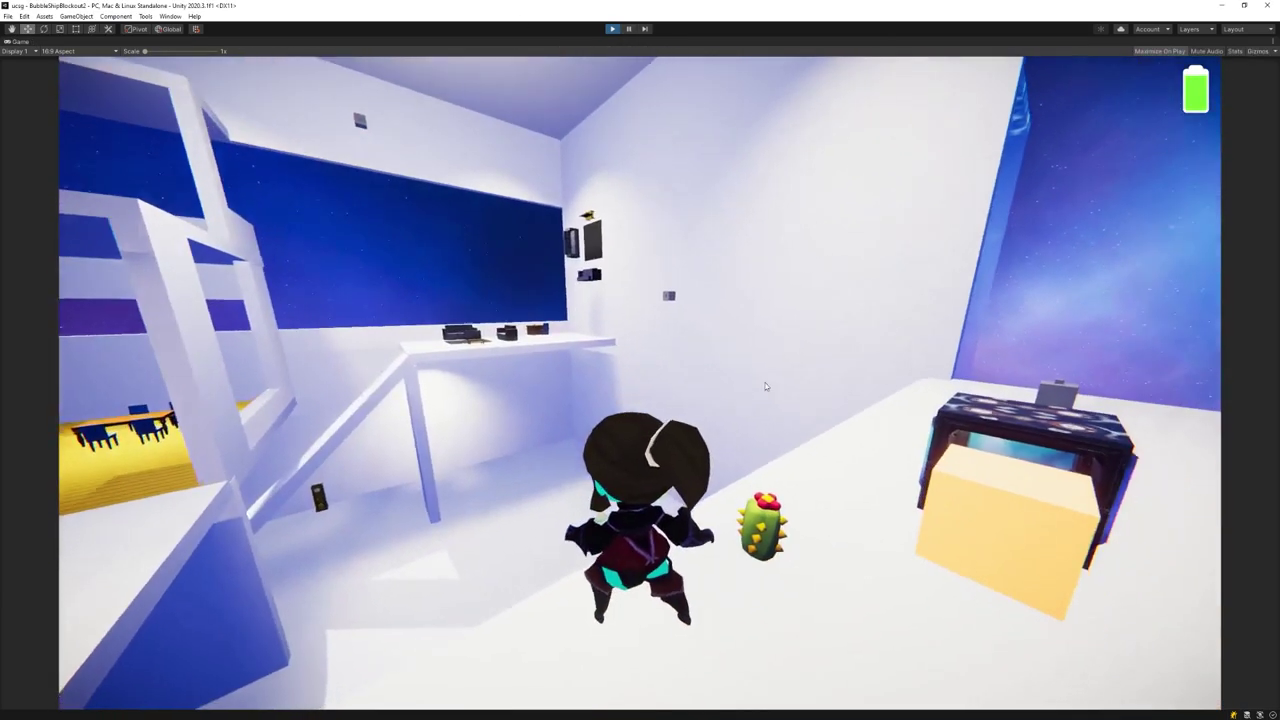
pyautogui.press('s')
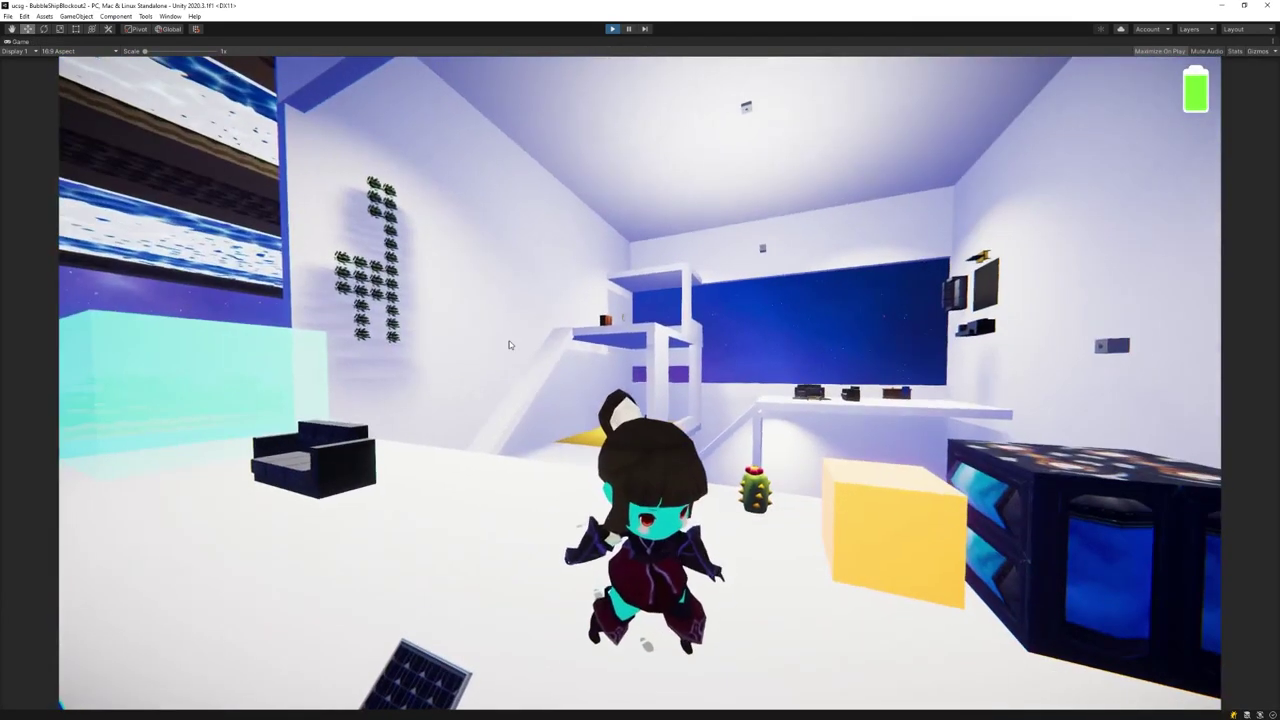
pyautogui.press('d')
pyautogui.press('s')
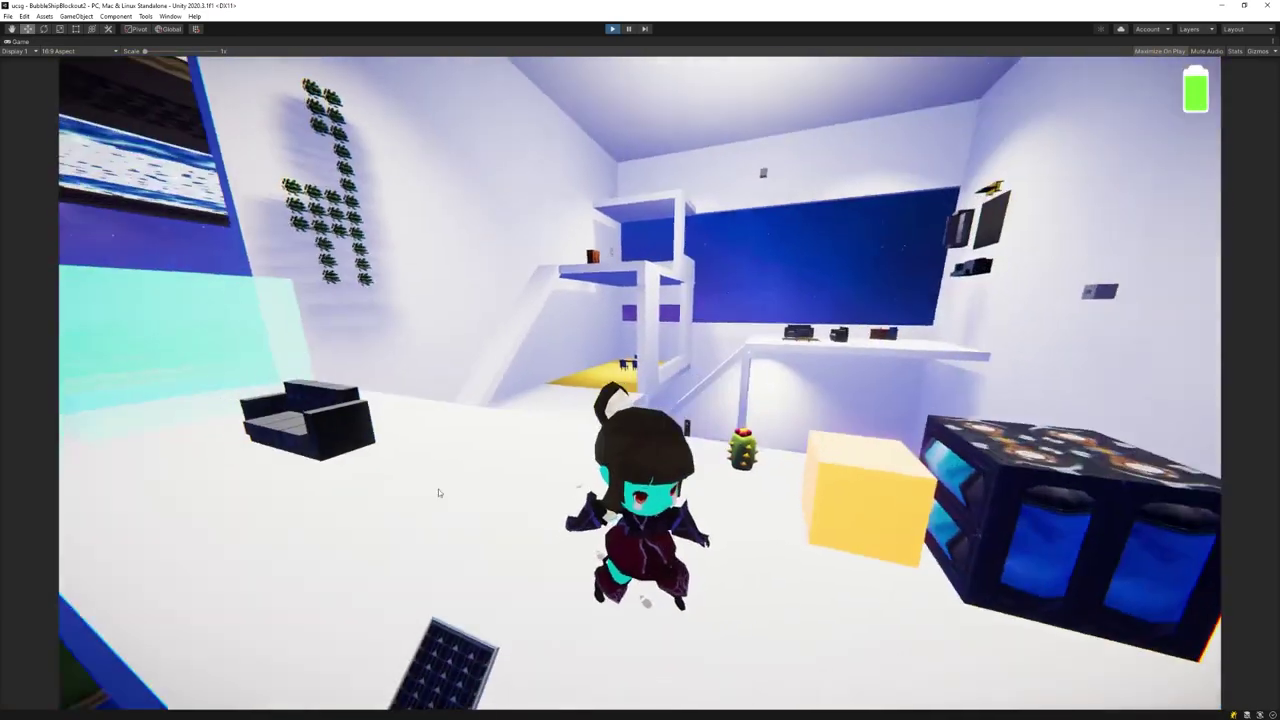
pyautogui.press('w')
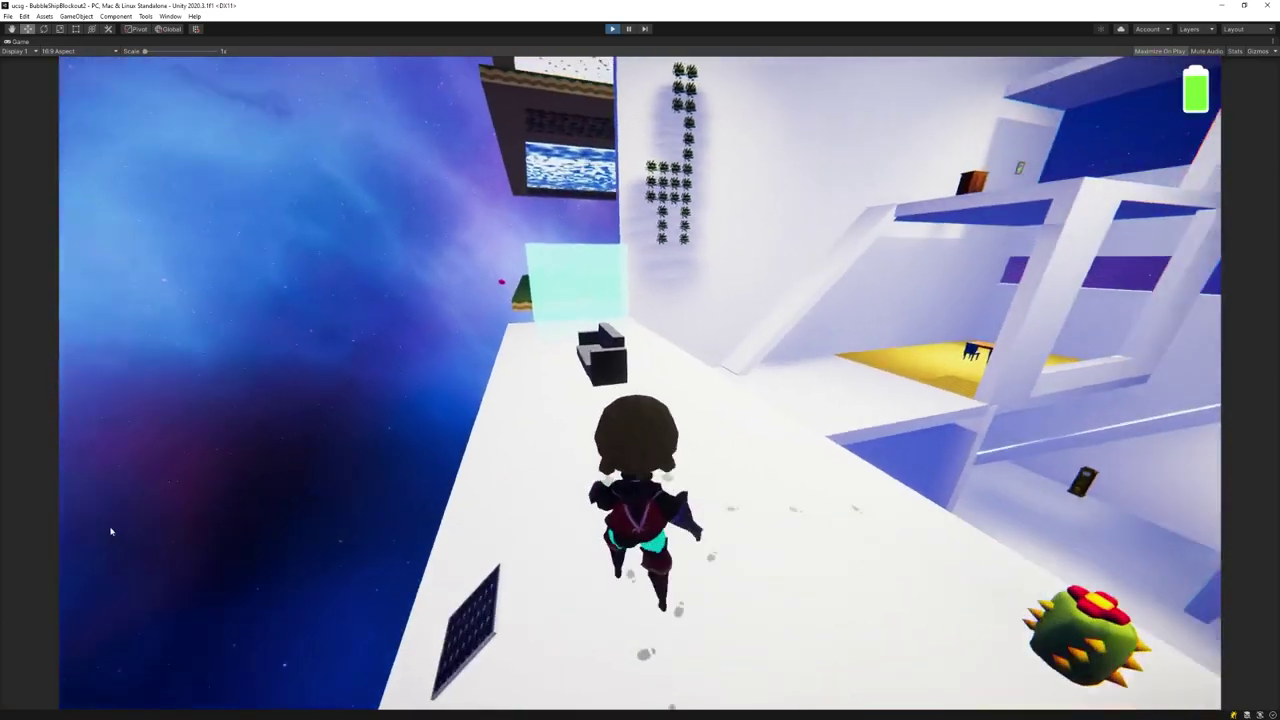
pyautogui.press('w')
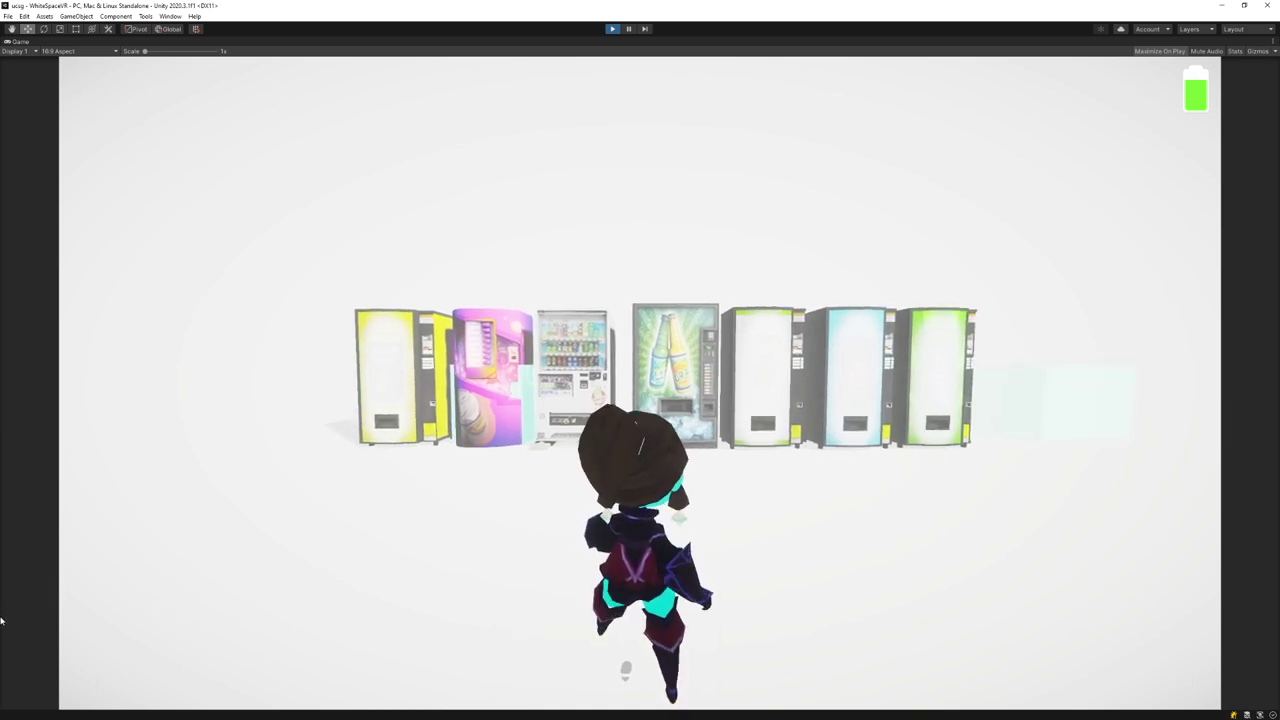
# Walk the character past the vending machines into the desert dungeon and move ahead across the sand.
pyautogui.press('a')
pyautogui.press('w')
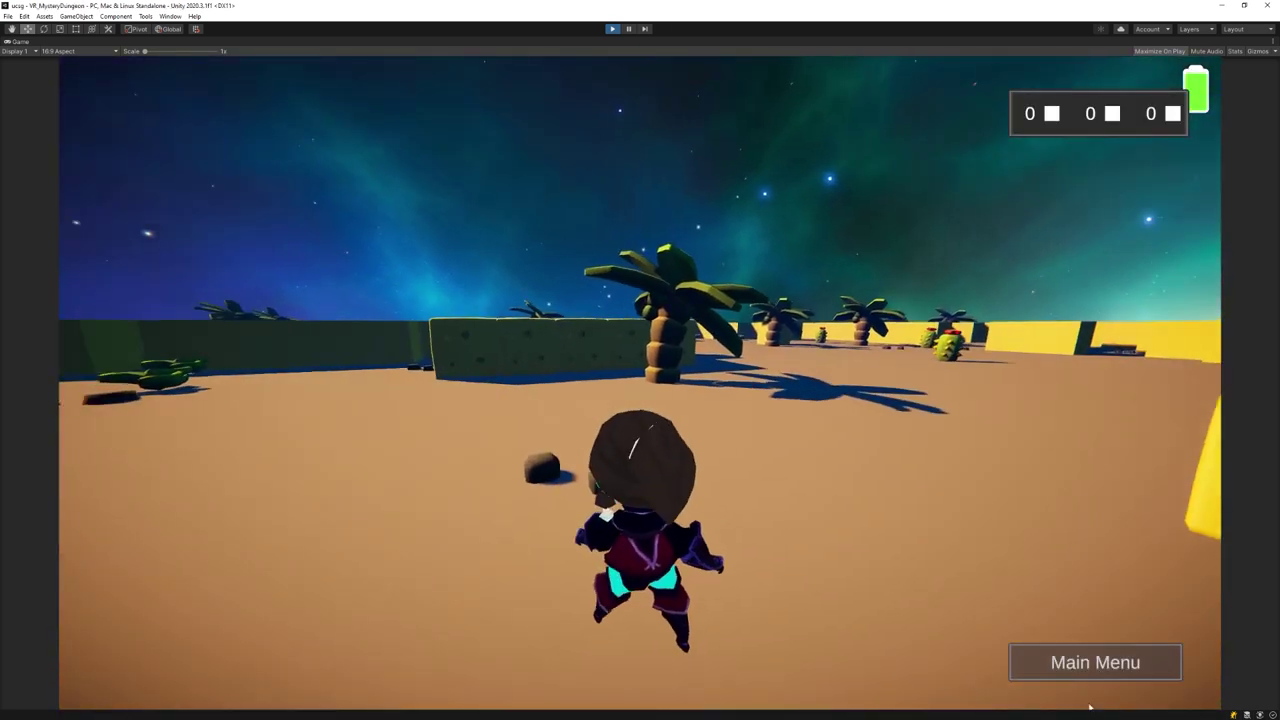
pyautogui.press('w')
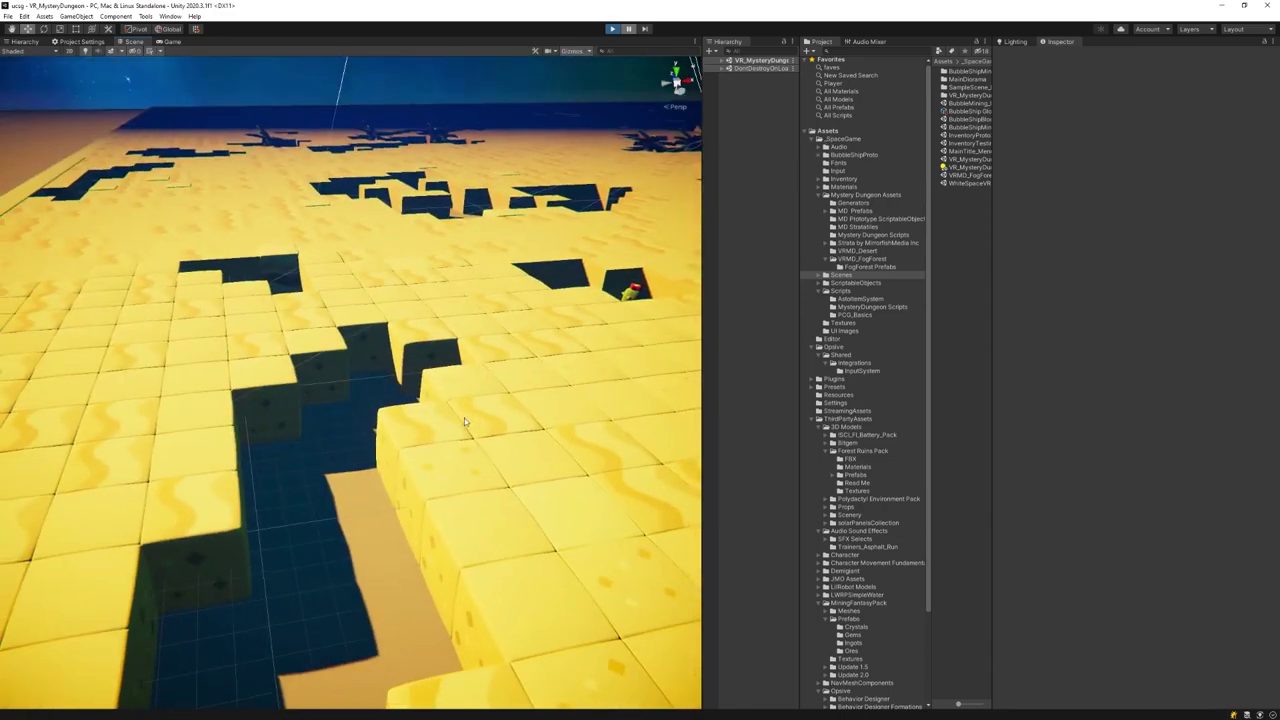
# Examine a single sand block and the overall layout of the desert dungeon in the Scene view.
pyautogui.click(464, 418)
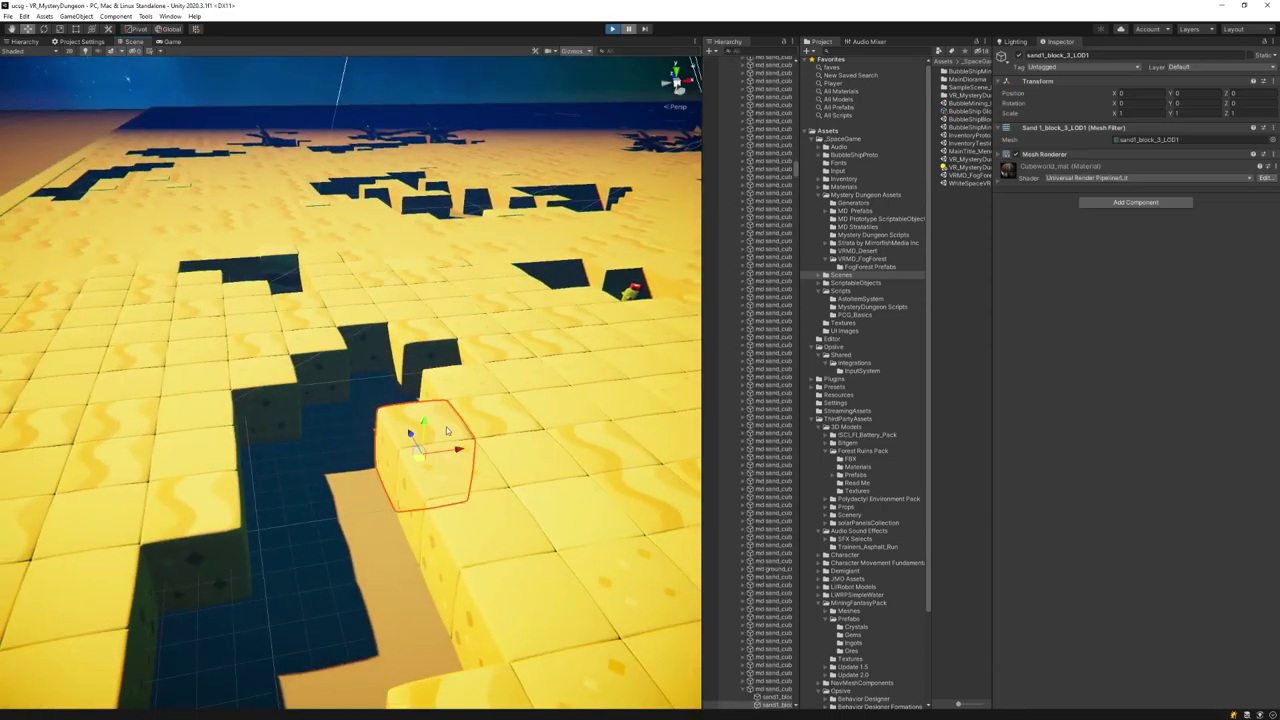
pyautogui.click(488, 411)
pyautogui.click(558, 405)
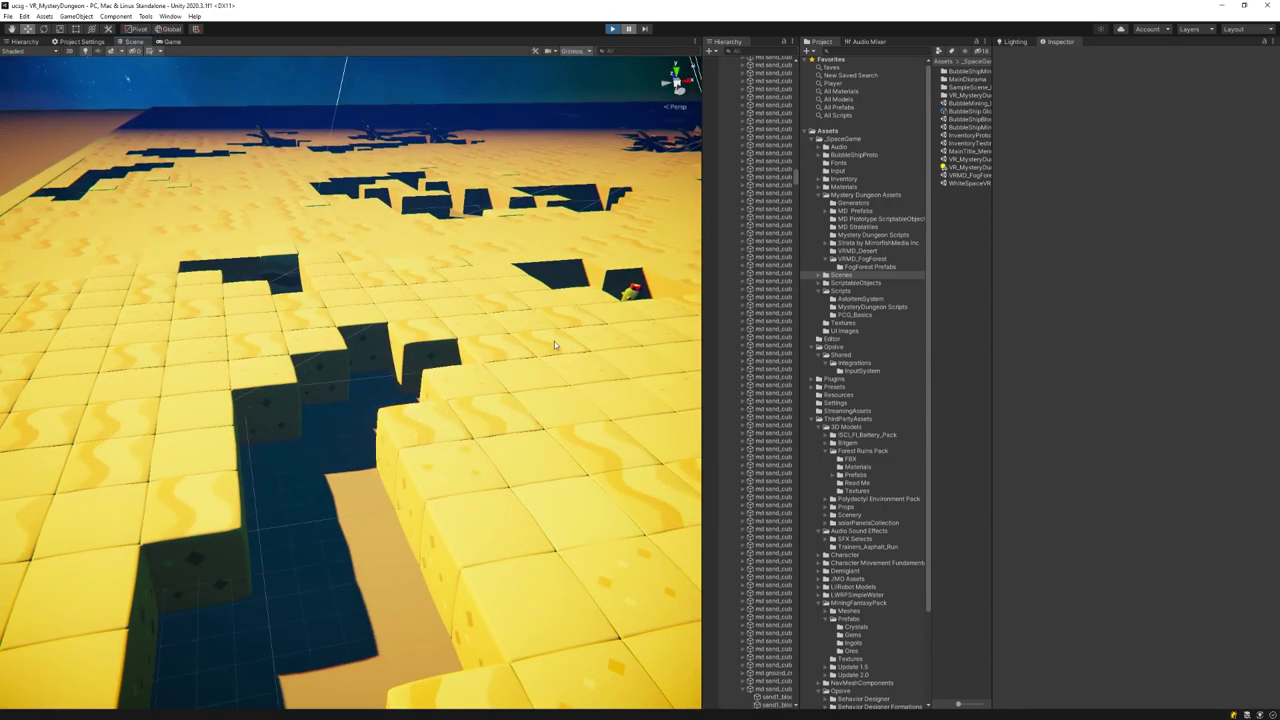
pyautogui.moveTo(554, 341); pyautogui.dragTo(518, 384, button='right')
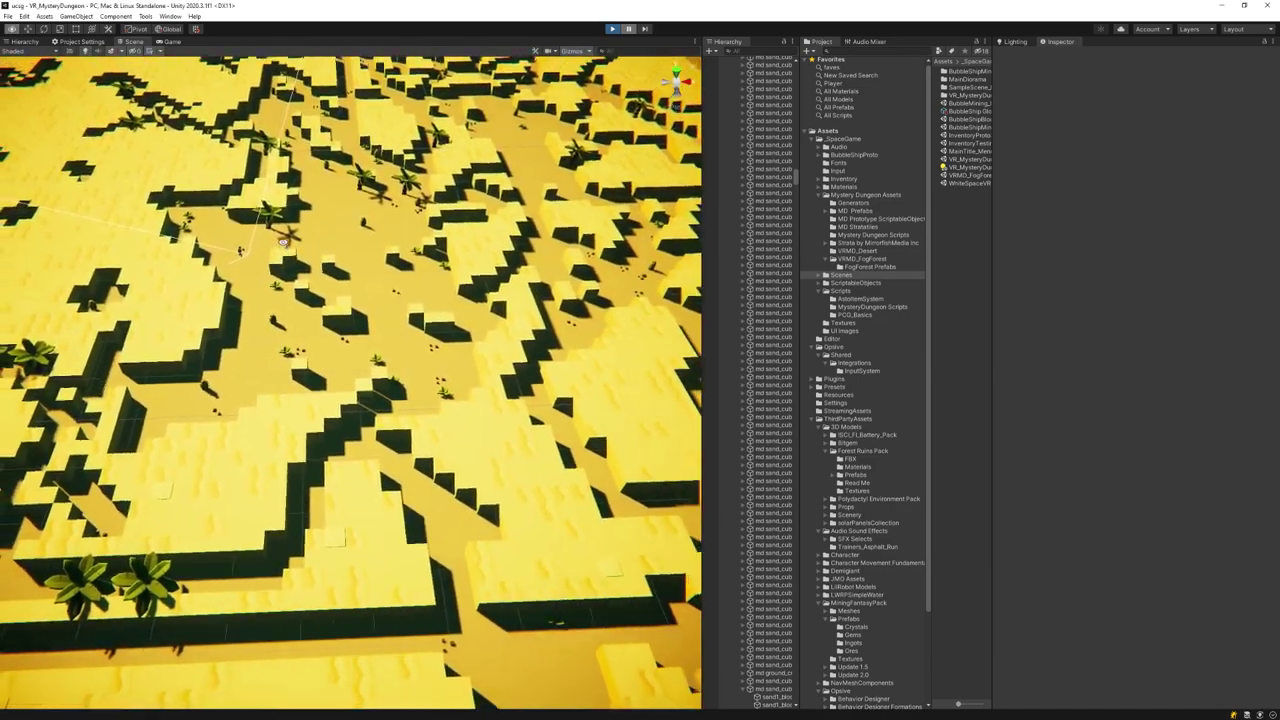
pyautogui.press('s')
pyautogui.moveTo(283, 242); pyautogui.dragTo(154, 218, button='right')
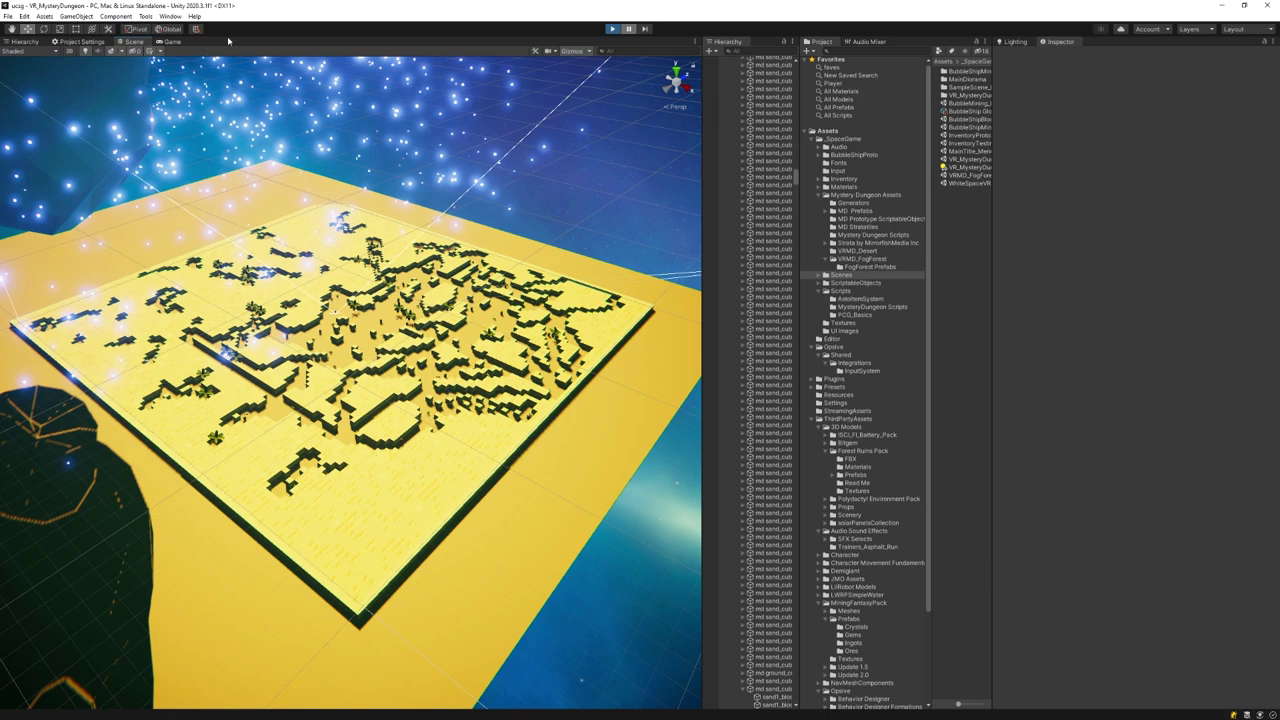
# Resume the game, cut down the leafy plant by the wall with the green saber and collect the dropped purple jewel.
pyautogui.click(171, 42)
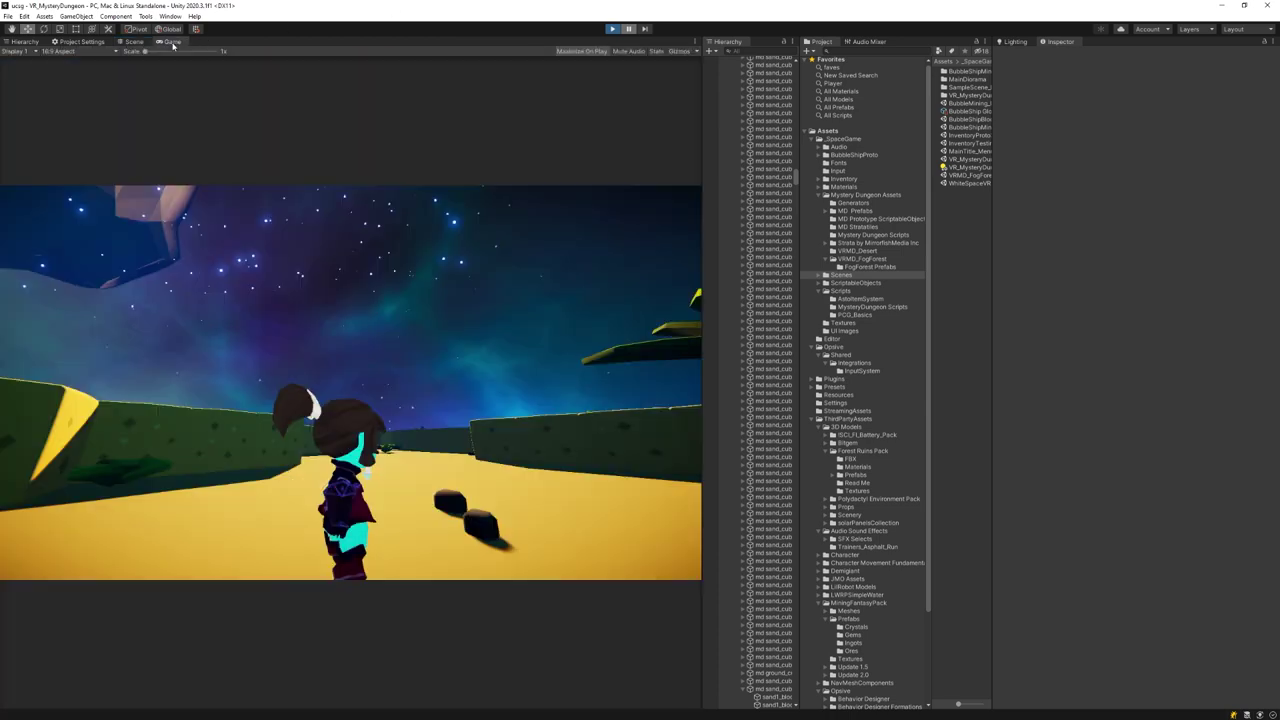
pyautogui.click(632, 29)
pyautogui.press('w')
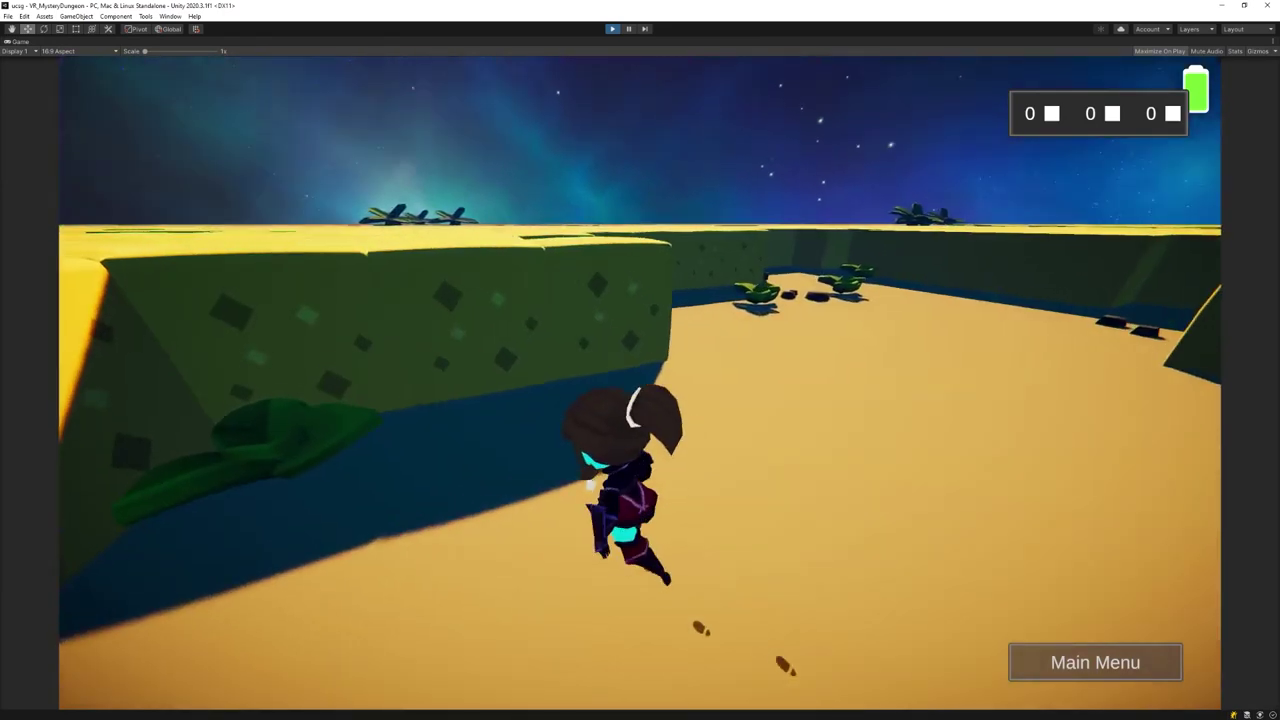
pyautogui.press('a')
pyautogui.click(1, 606)
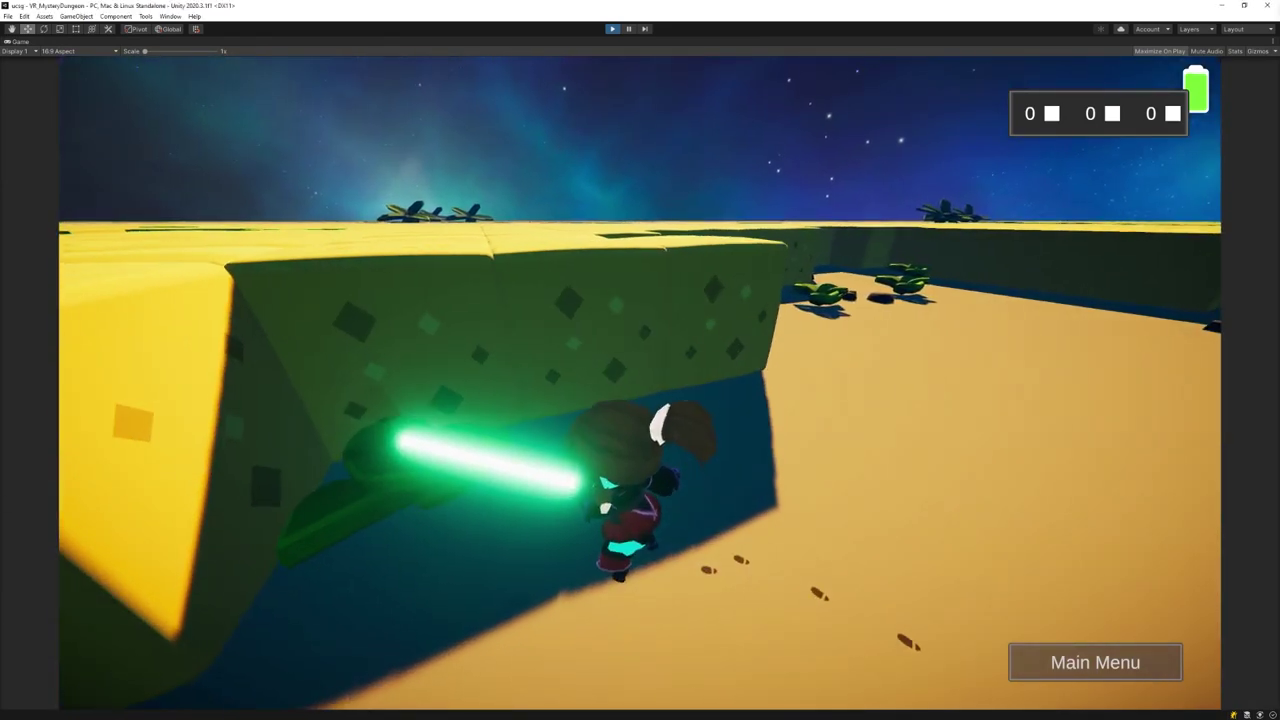
pyautogui.press('a')
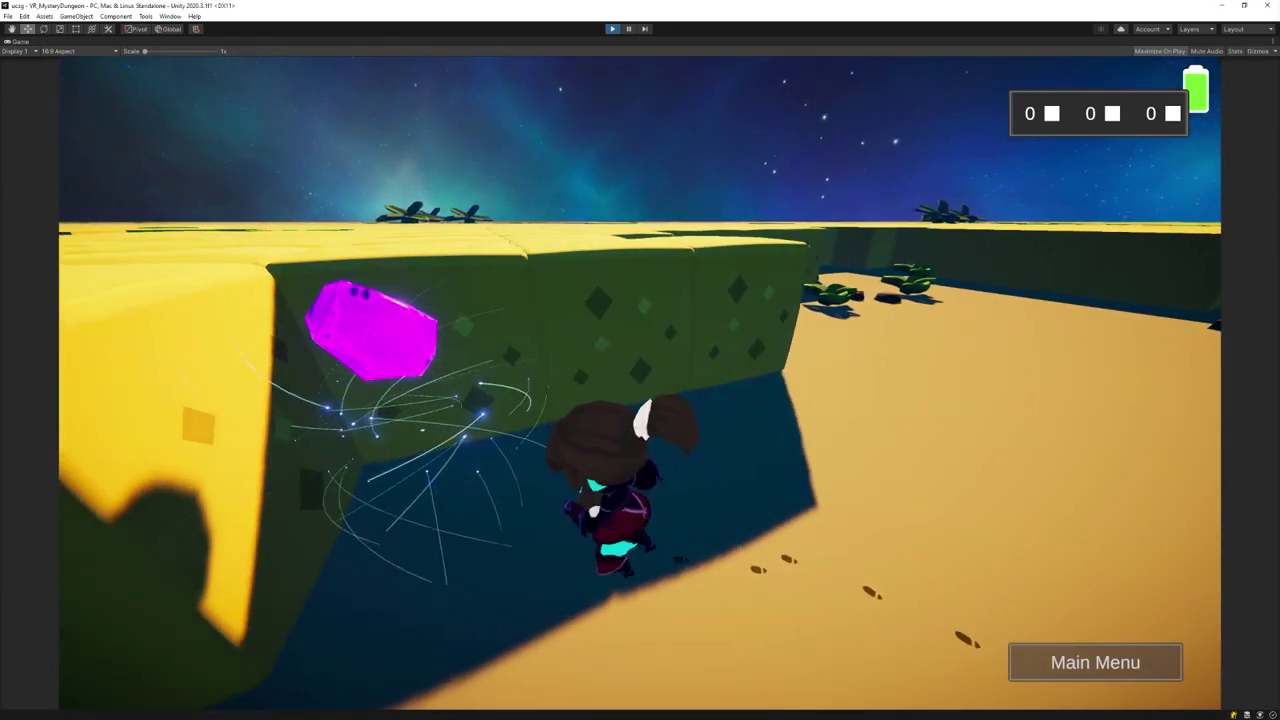
pyautogui.press('space')
pyautogui.press('w')
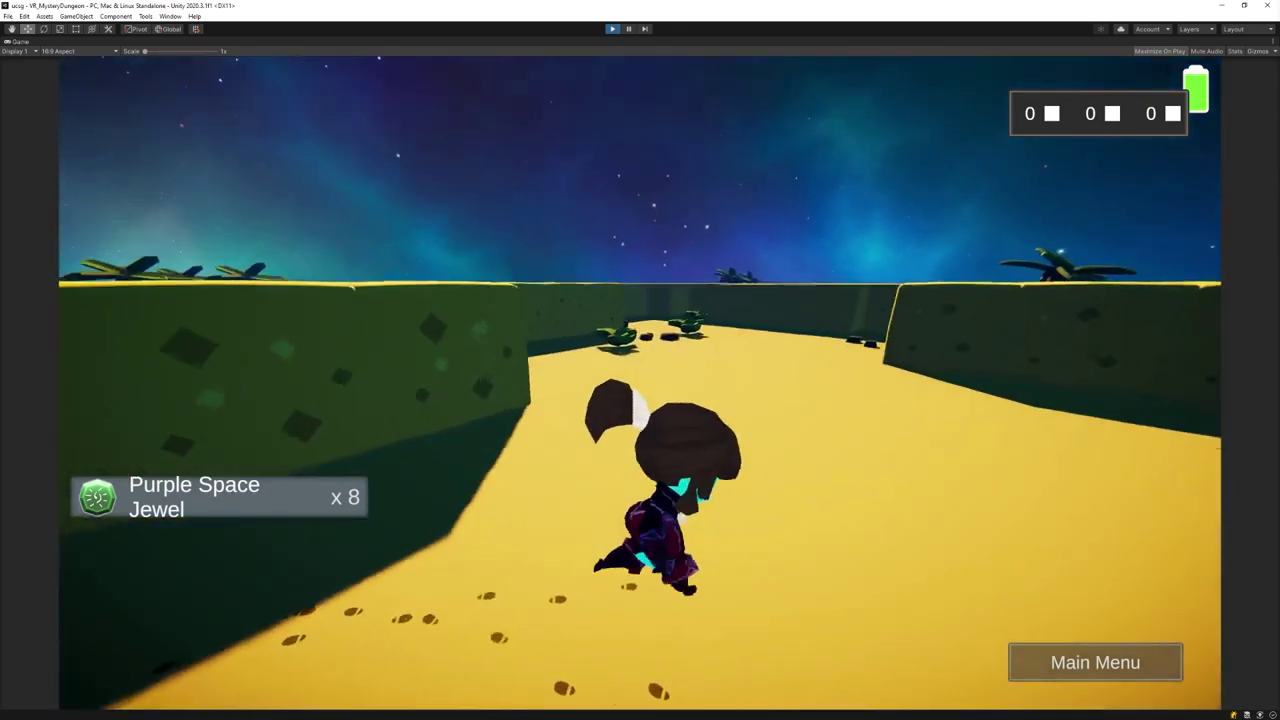
# Run along the wall to the next leafy plant, cut it down and pick up its purple jewel.
pyautogui.press('a')
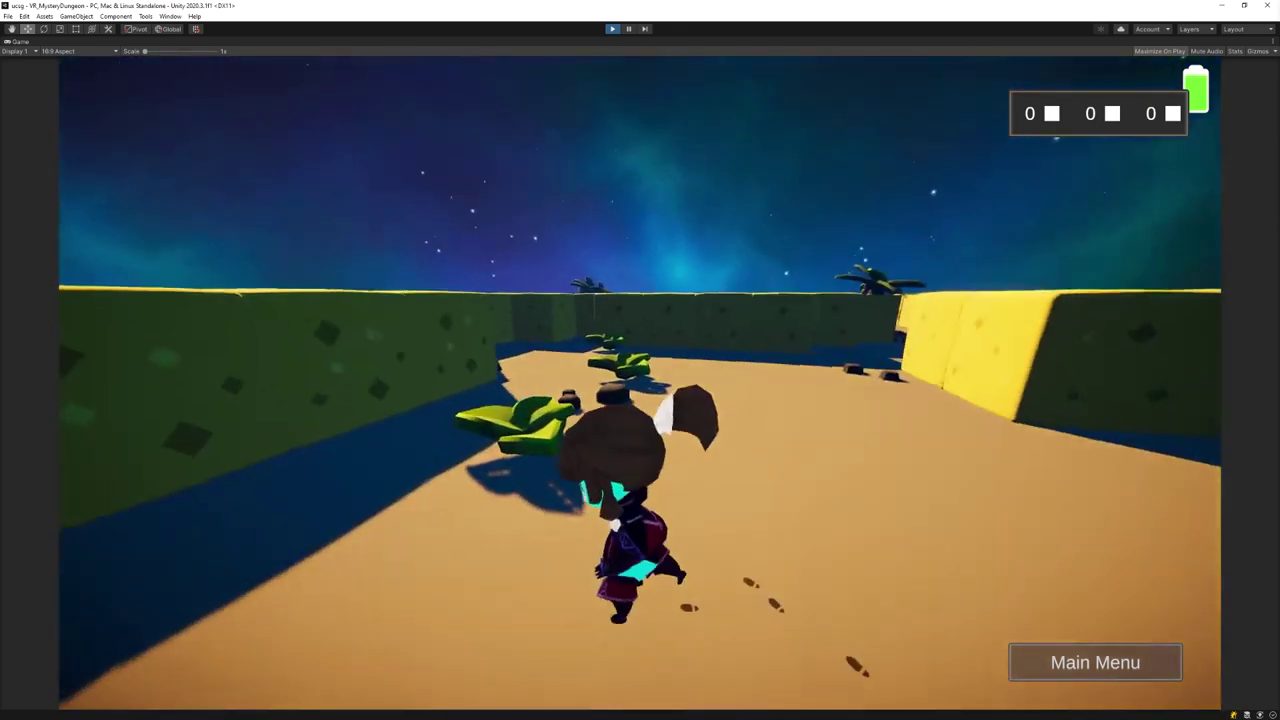
pyautogui.press('w')
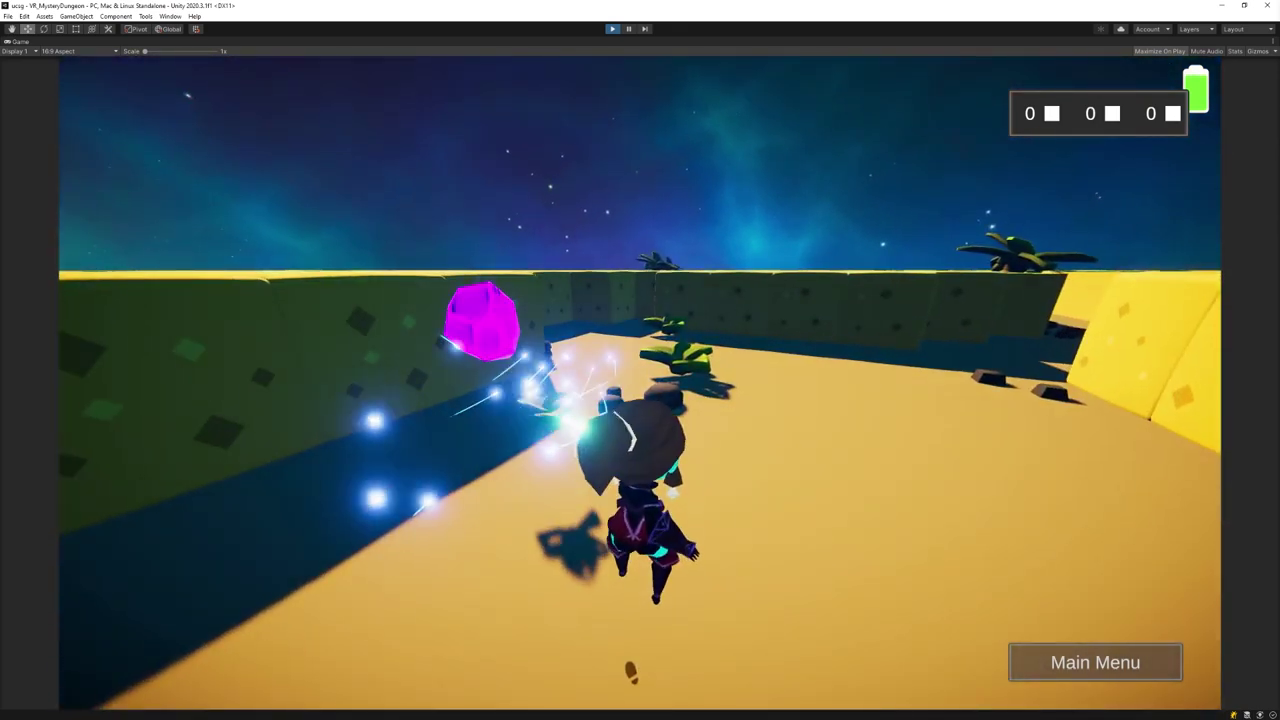
pyautogui.press('a')
pyautogui.press('space')
pyautogui.press('w')
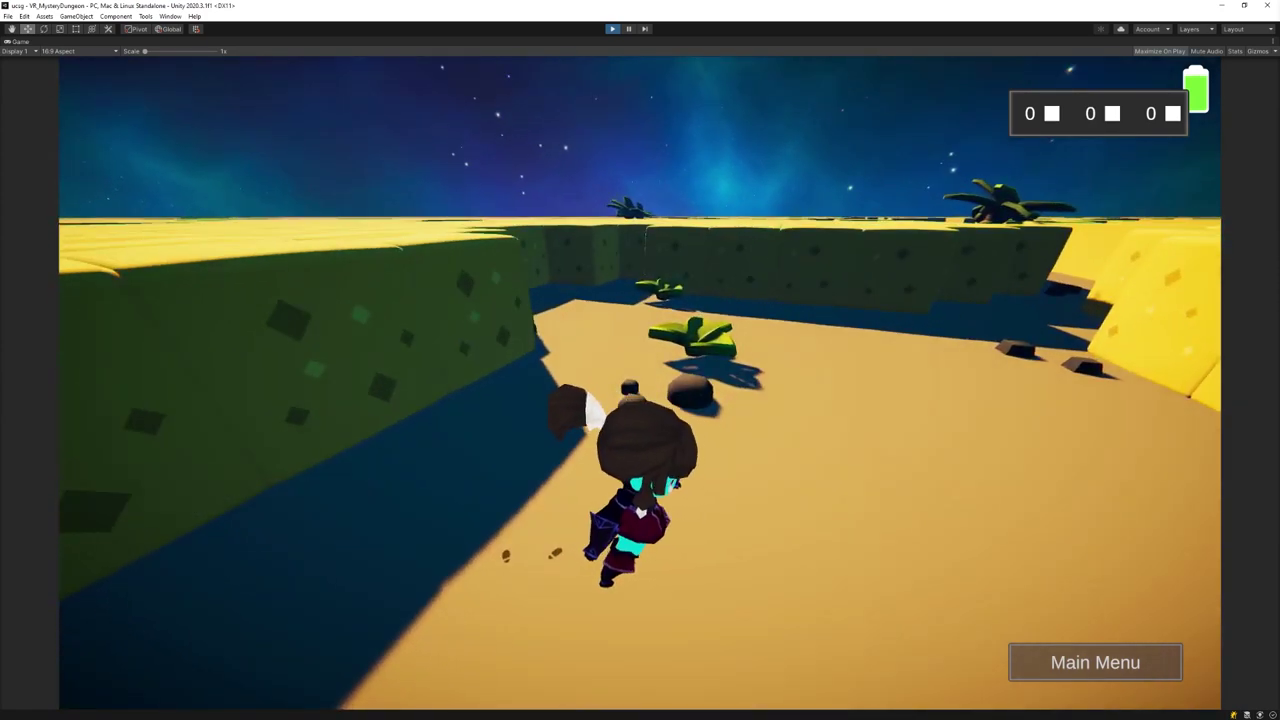
pyautogui.press('Escape')
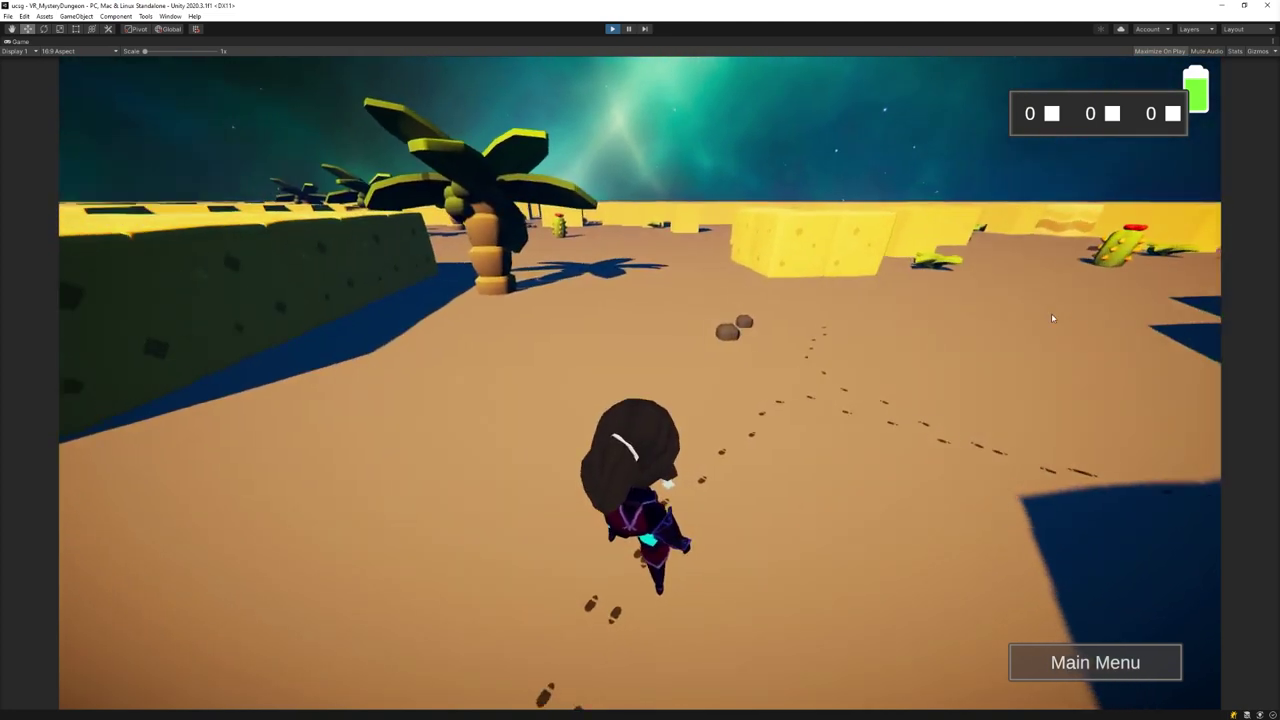
# Run past the palm tree to the red-flowered cactus, destroy it with the saber and collect its Purple Space Jewel drop.
pyautogui.press('space')
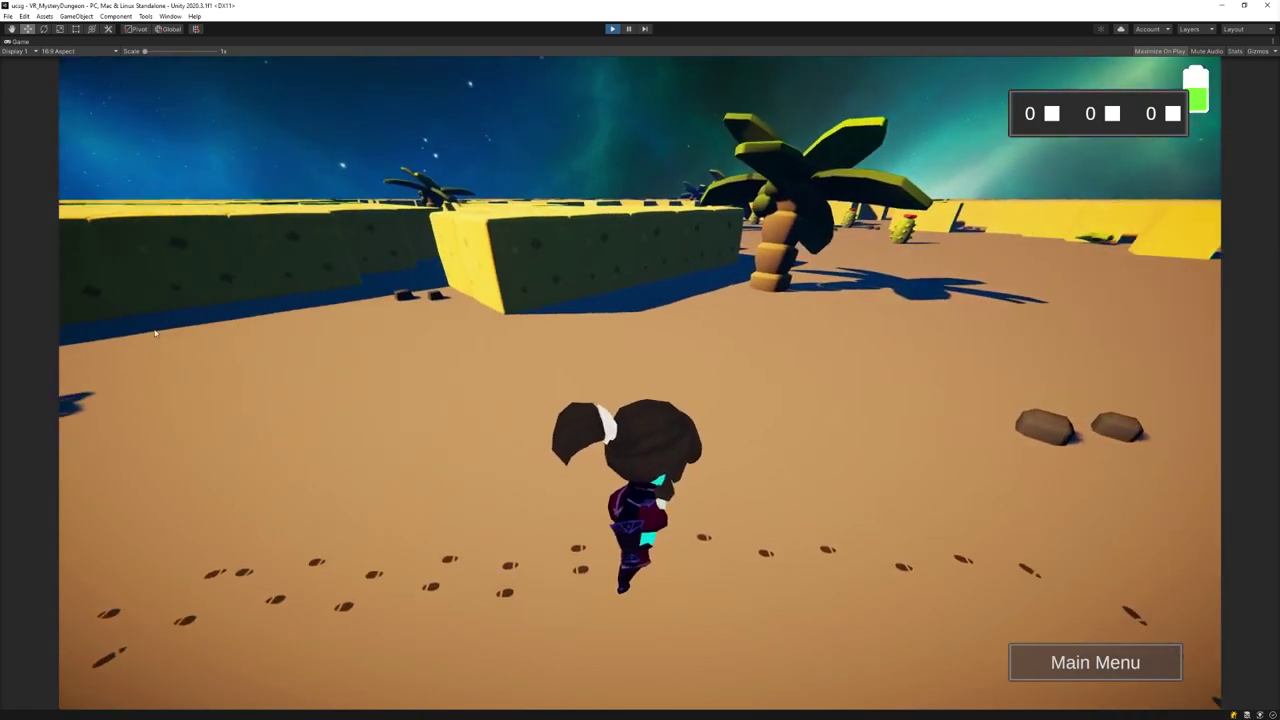
pyautogui.press('w')
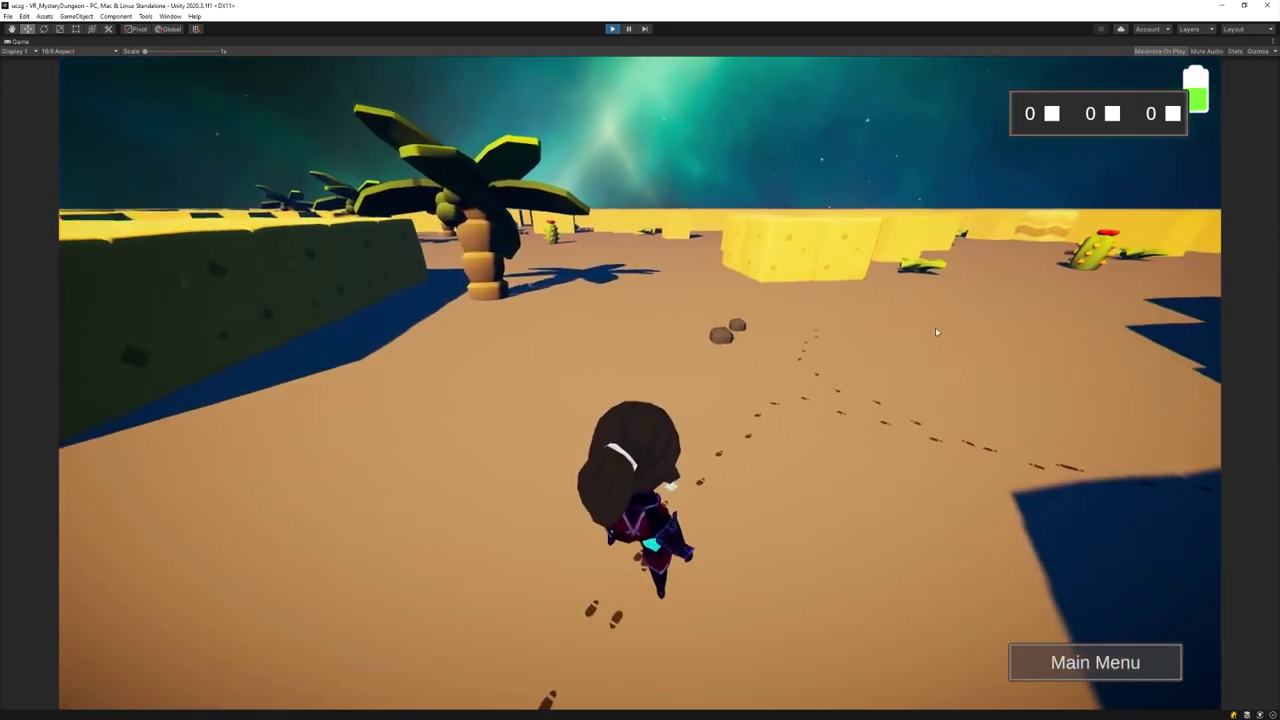
pyautogui.press('w')
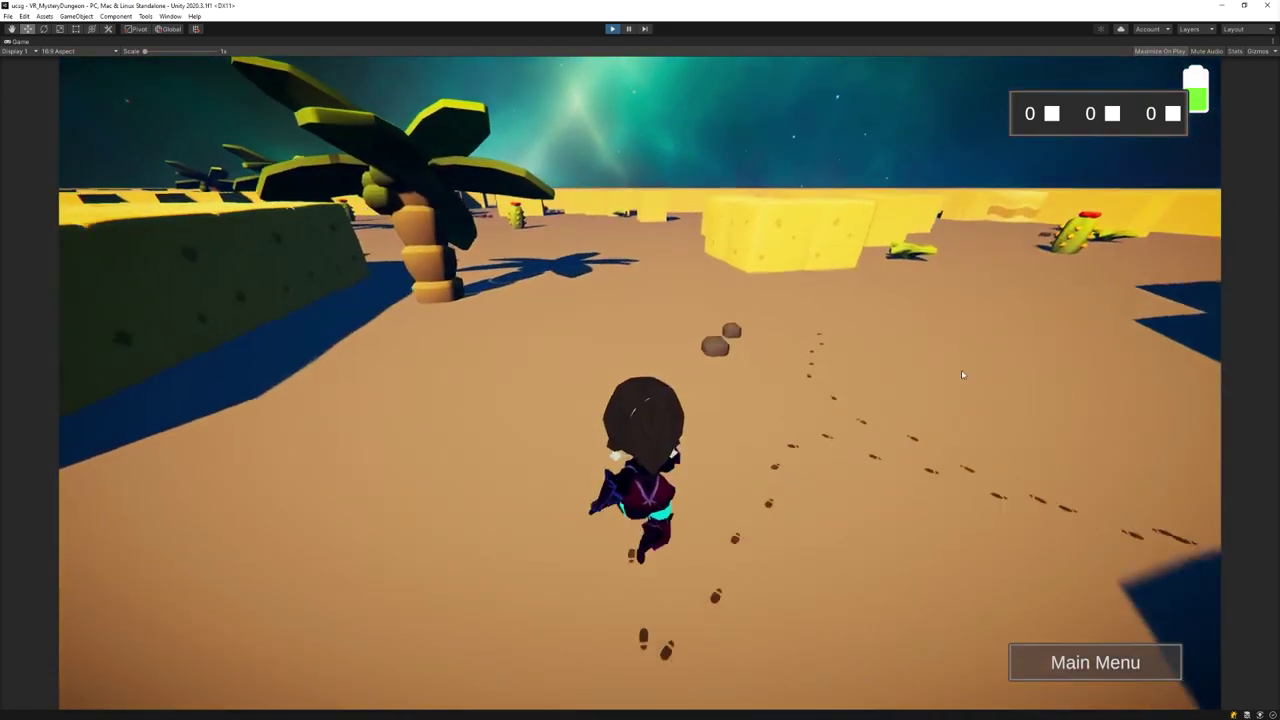
pyautogui.press('d')
pyautogui.press('w')
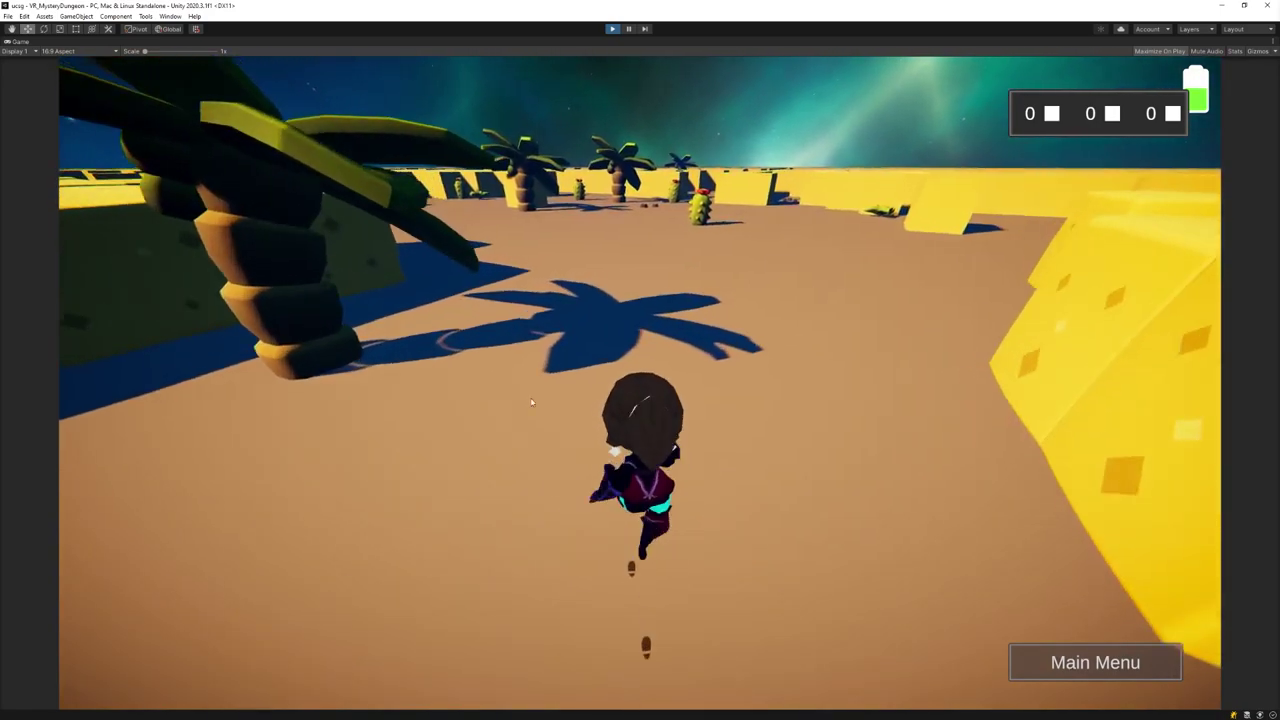
pyautogui.press('w')
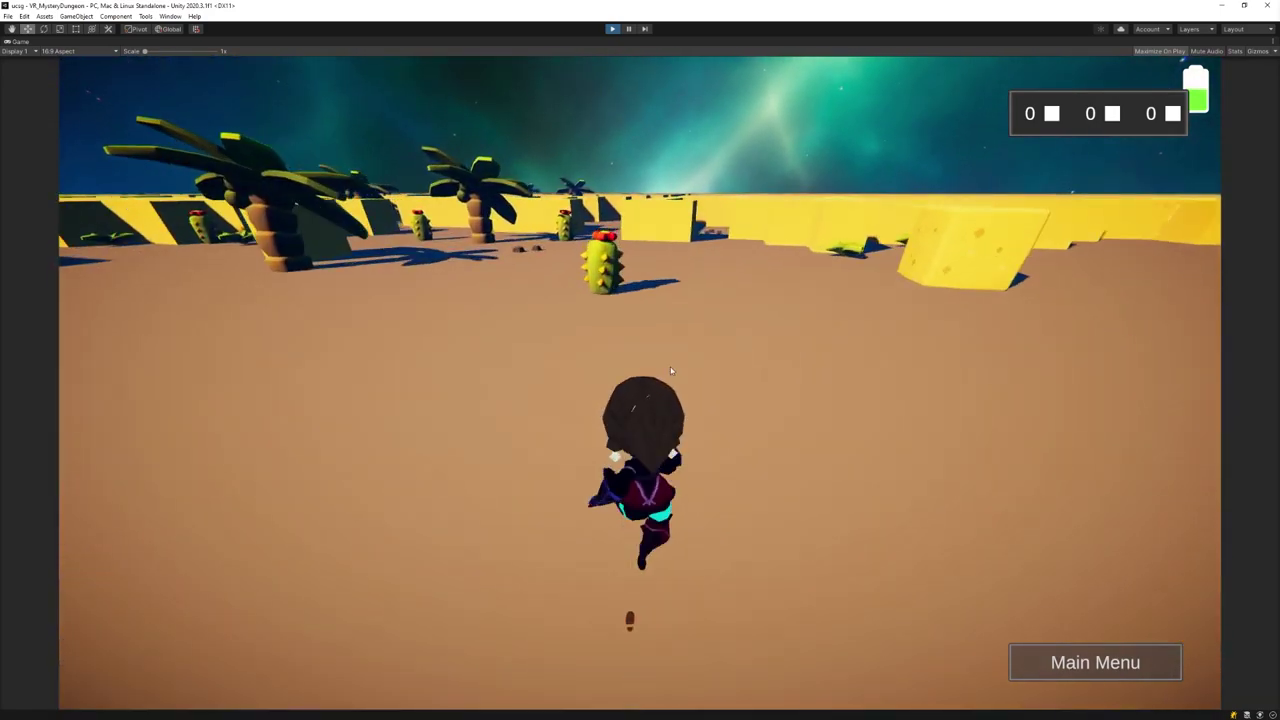
pyautogui.click(671, 371)
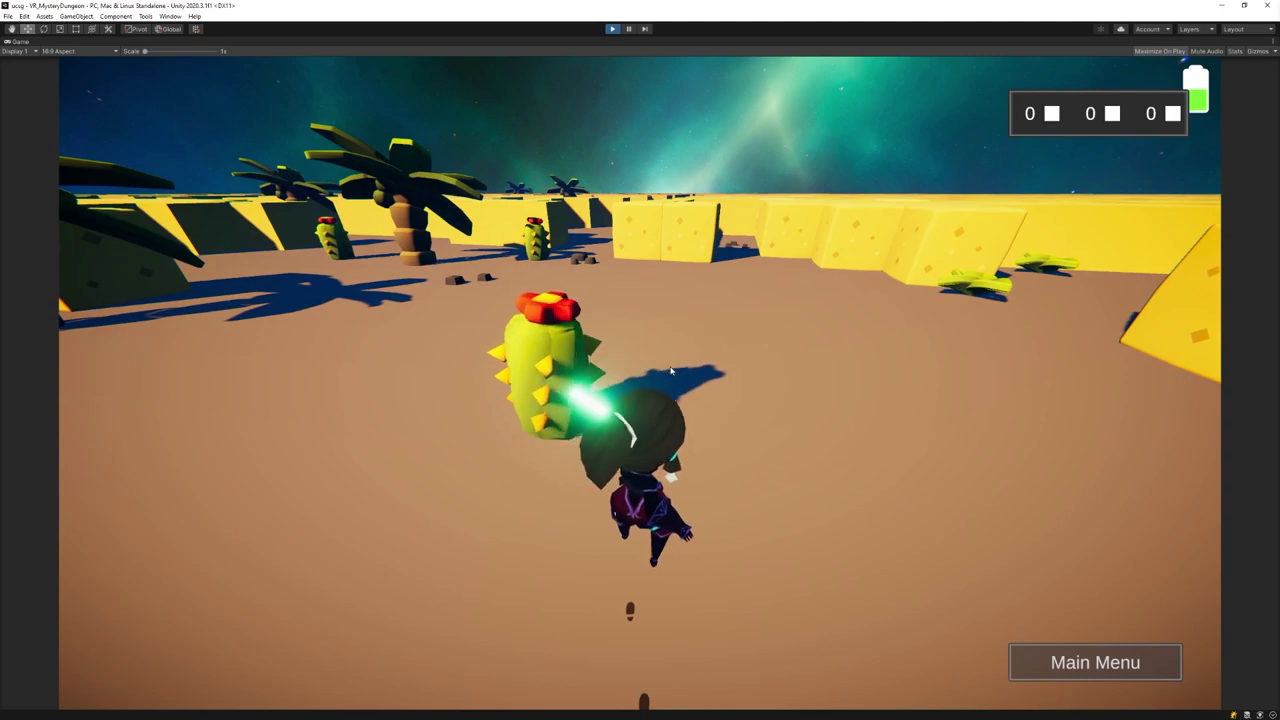
pyautogui.press('w')
pyautogui.press('space')
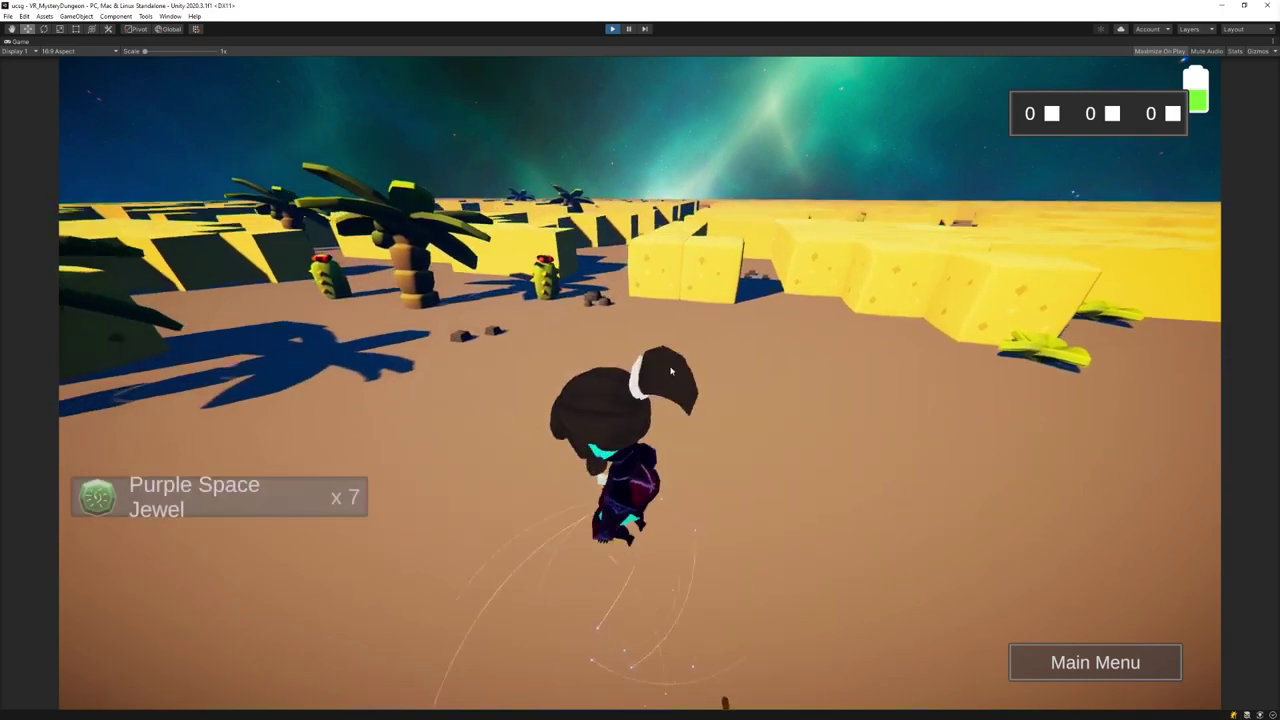
# Run the character across the open desert toward another cactus near the sand walls.
pyautogui.press('a')
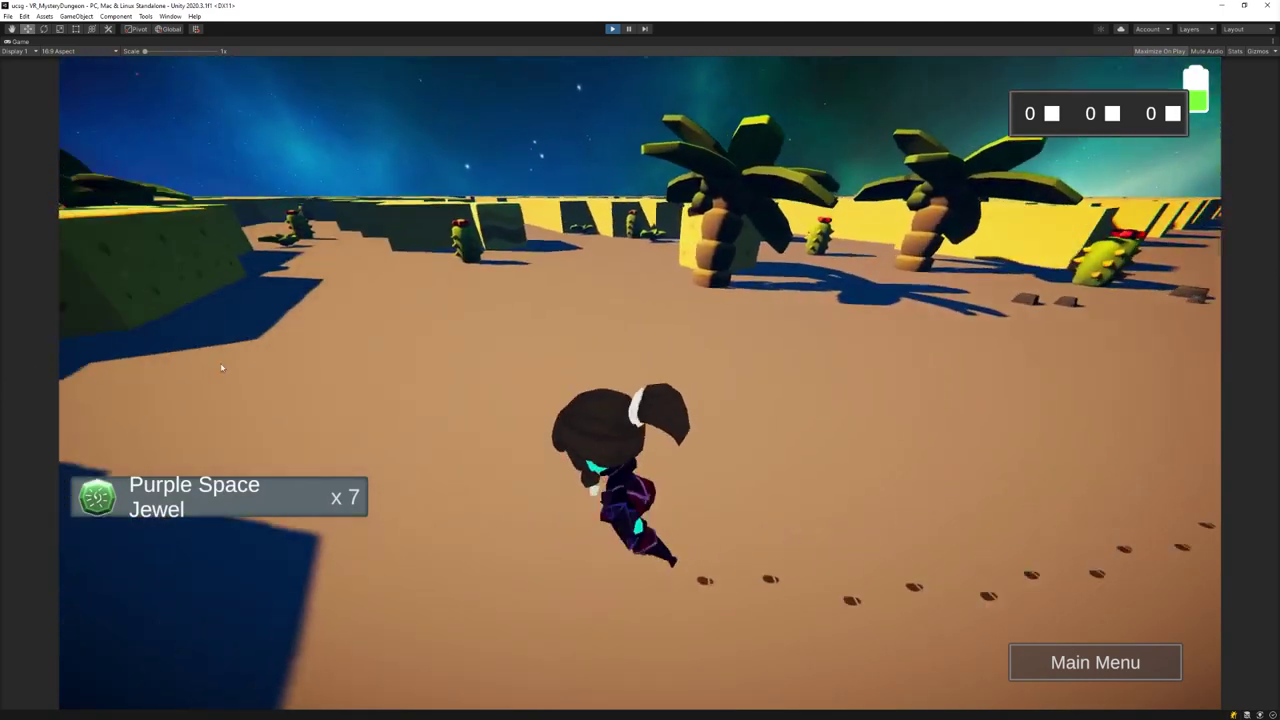
pyautogui.press('w')
pyautogui.press('a')
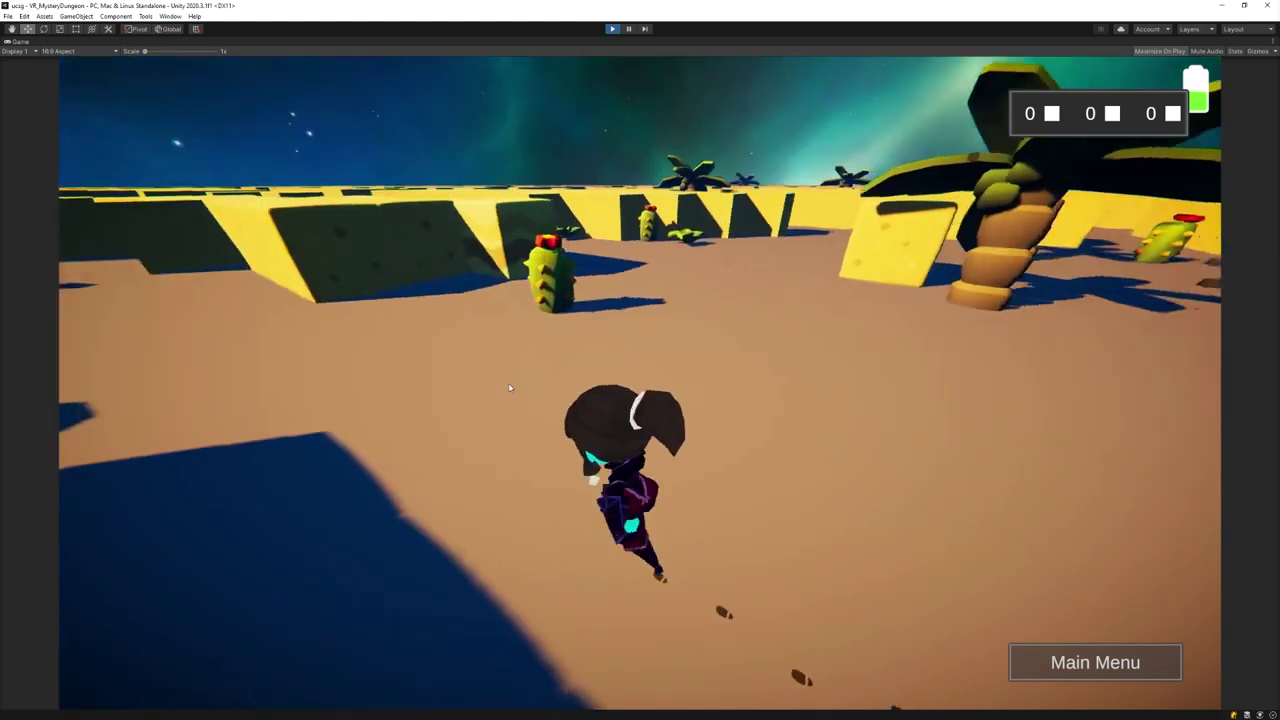
pyautogui.press('w')
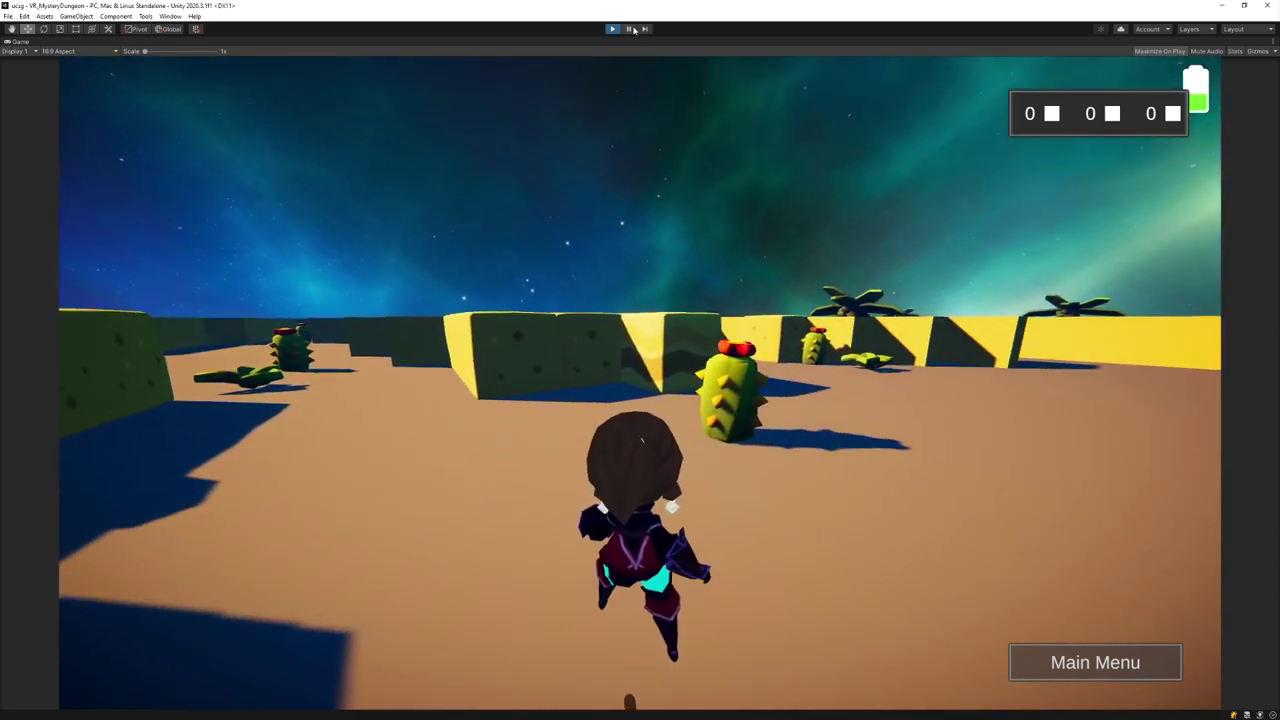
# Pause the game and select the Strata Tilemap object under Mystery Dungeon to show its Board Generator settings in the Scene view.
pyautogui.click(633, 30)
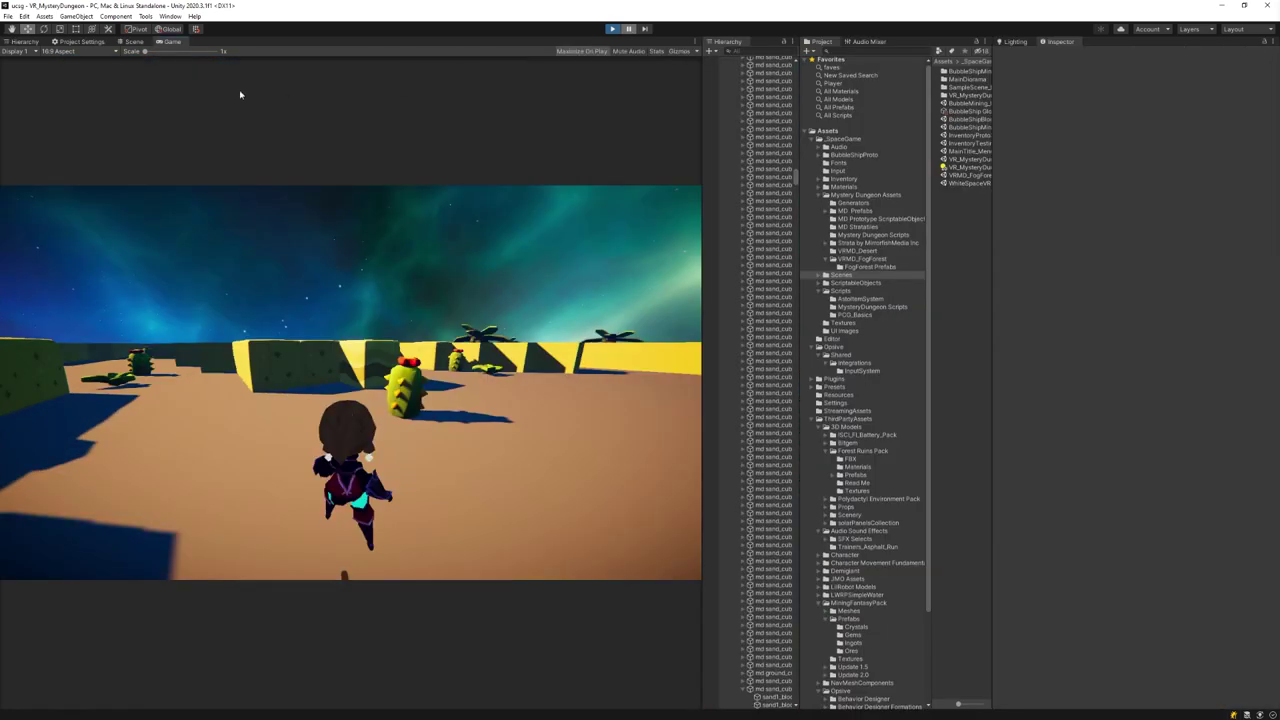
pyautogui.click(133, 42)
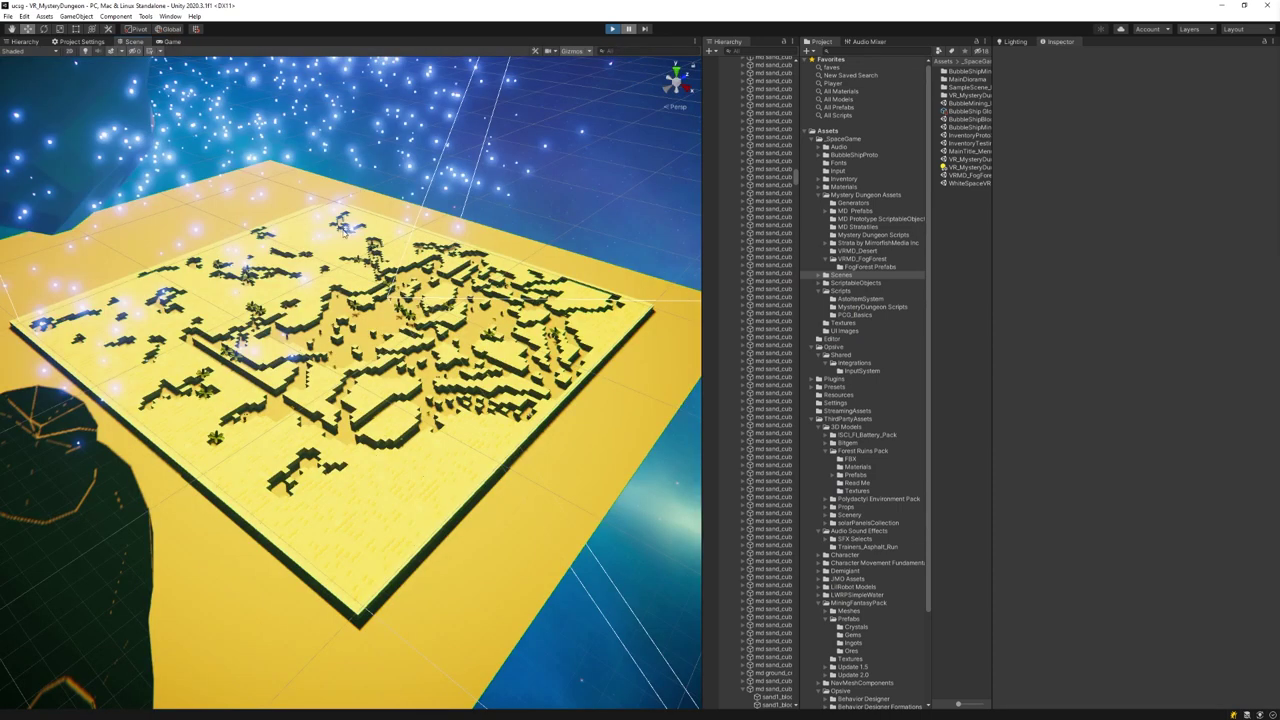
pyautogui.scroll(-5, 778, 154)
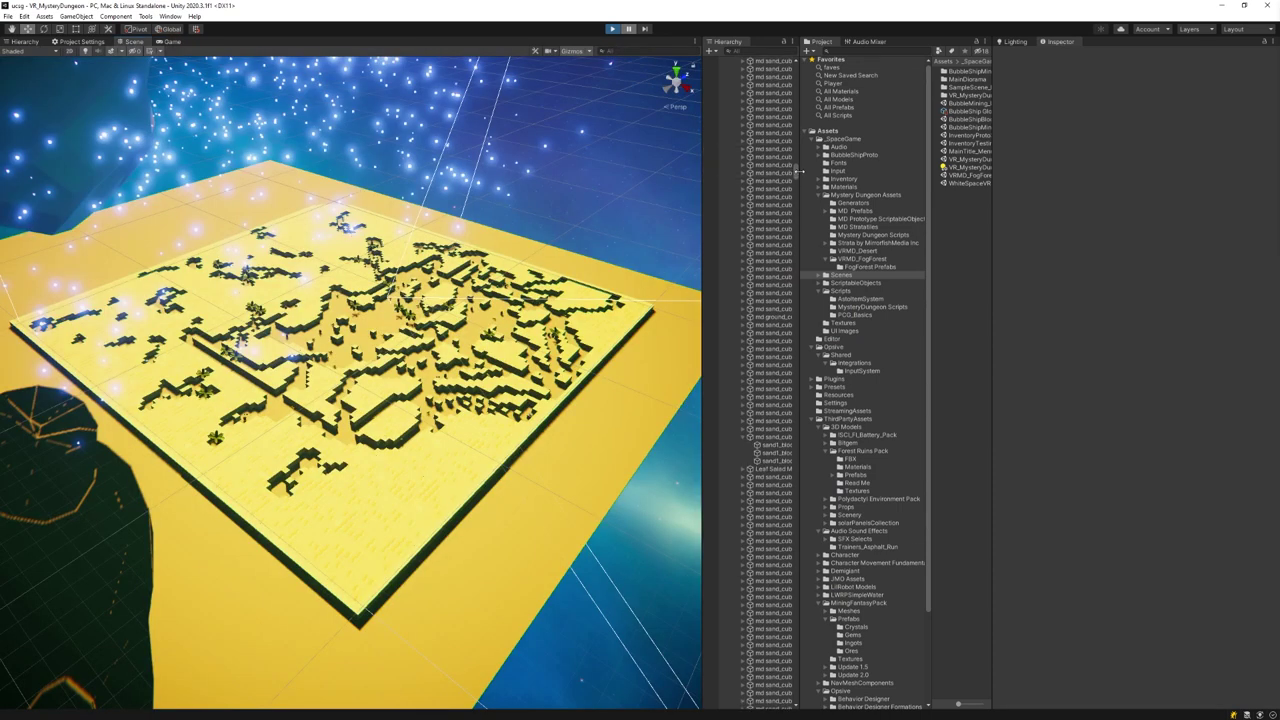
pyautogui.moveTo(795, 174); pyautogui.dragTo(808, 66)
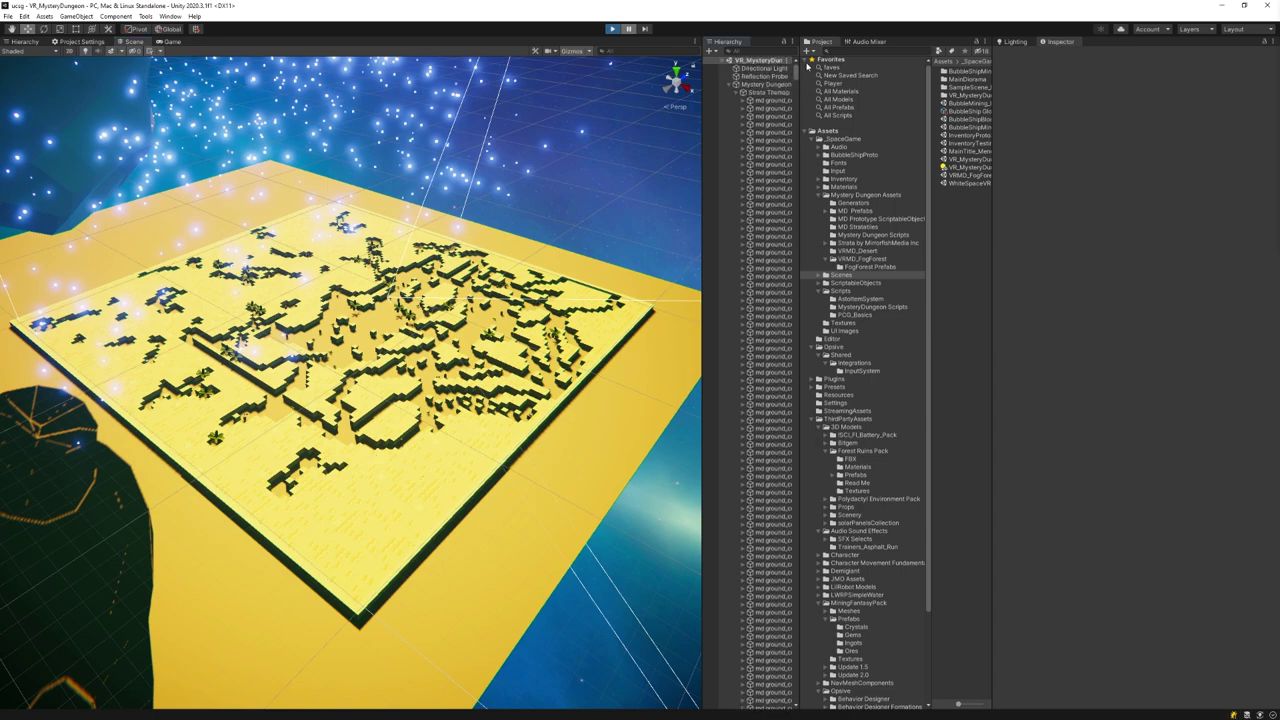
pyautogui.click(764, 96)
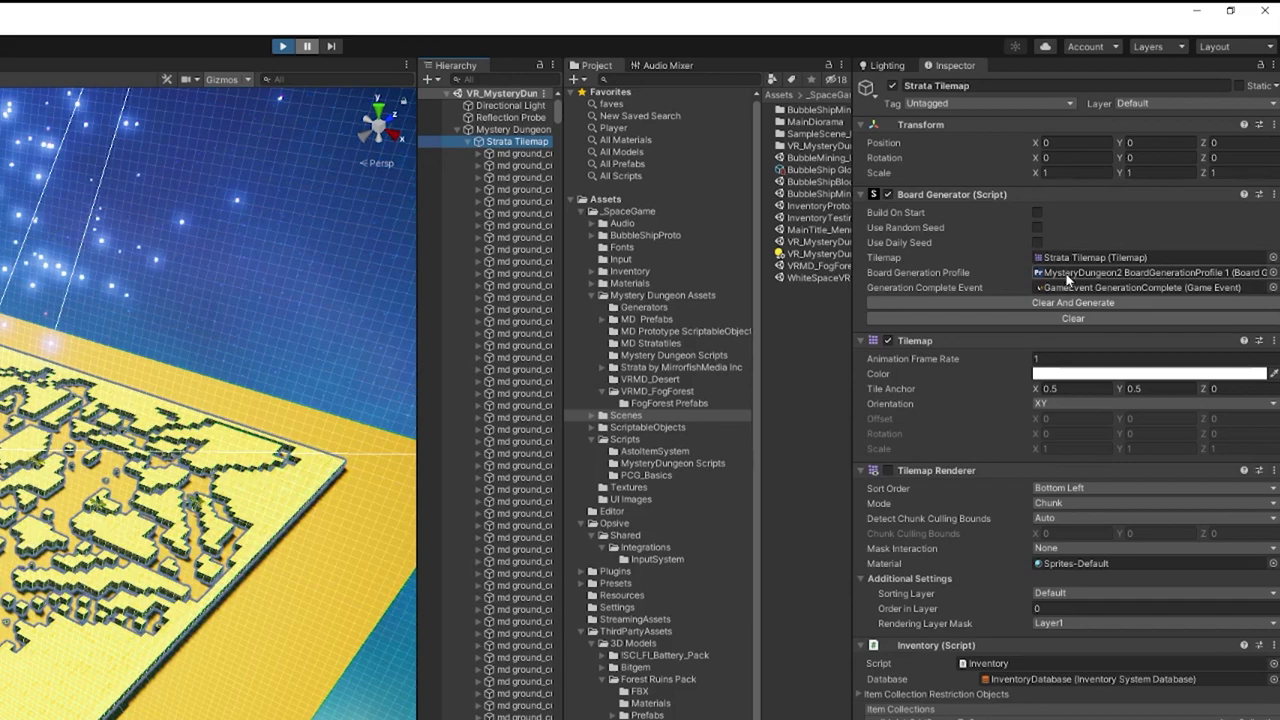
# Examine the seed, board size and generator list in the Strata Tilemap's MysteryDungeon2 BoardGenerationProfile 1.
pyautogui.doubleClick(1068, 280)
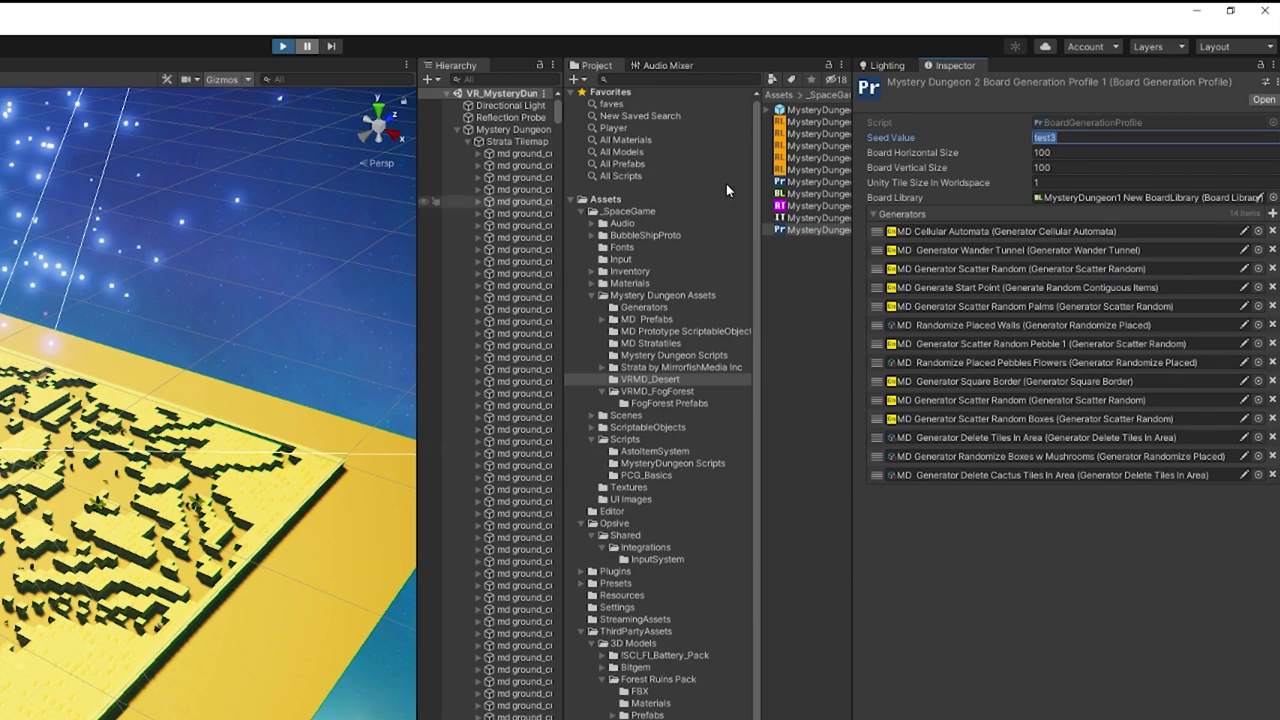
pyautogui.click(525, 141)
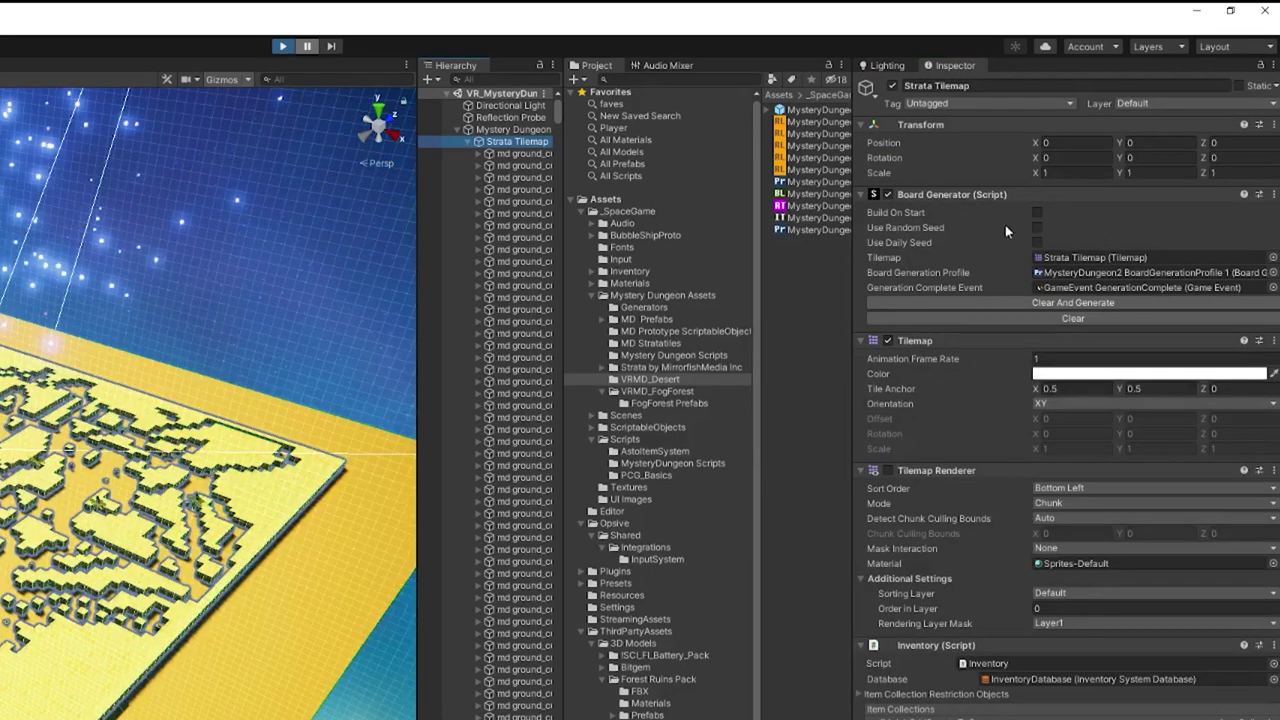
pyautogui.doubleClick(1070, 273)
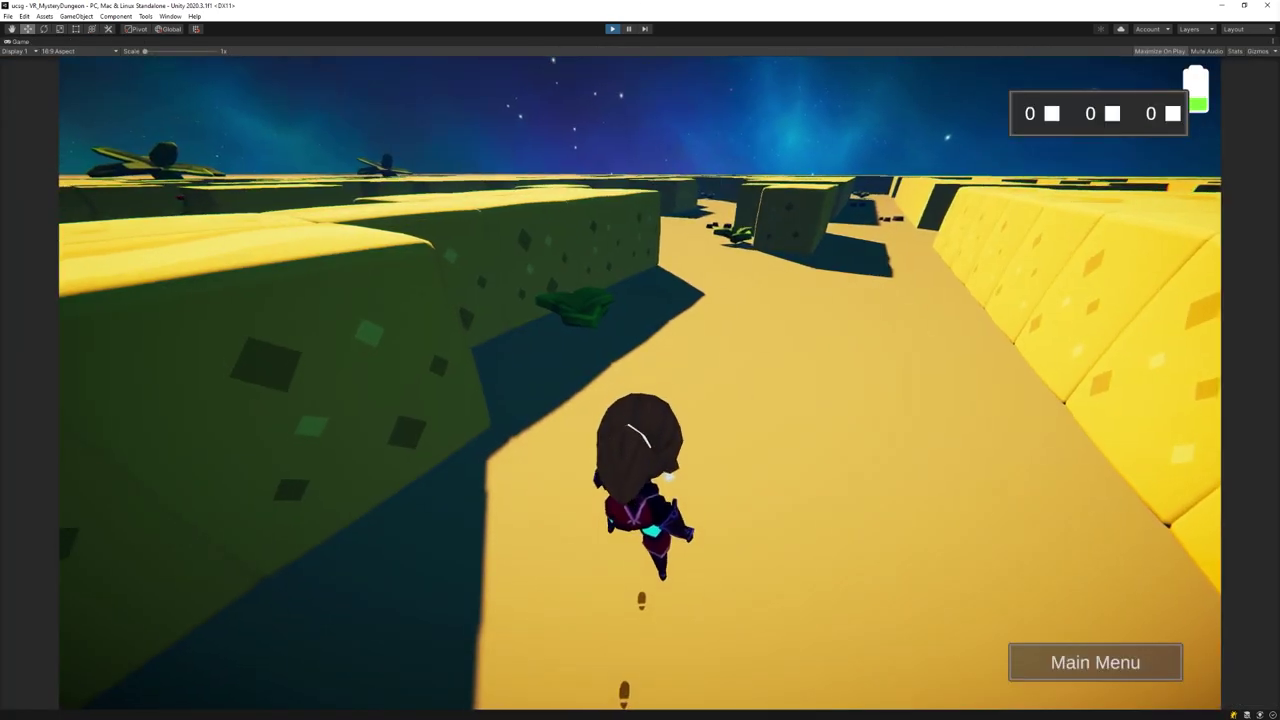
# Run the character past the leafy plants and across the open sand toward the red-flowered cactus.
pyautogui.press('d')
pyautogui.press('w')
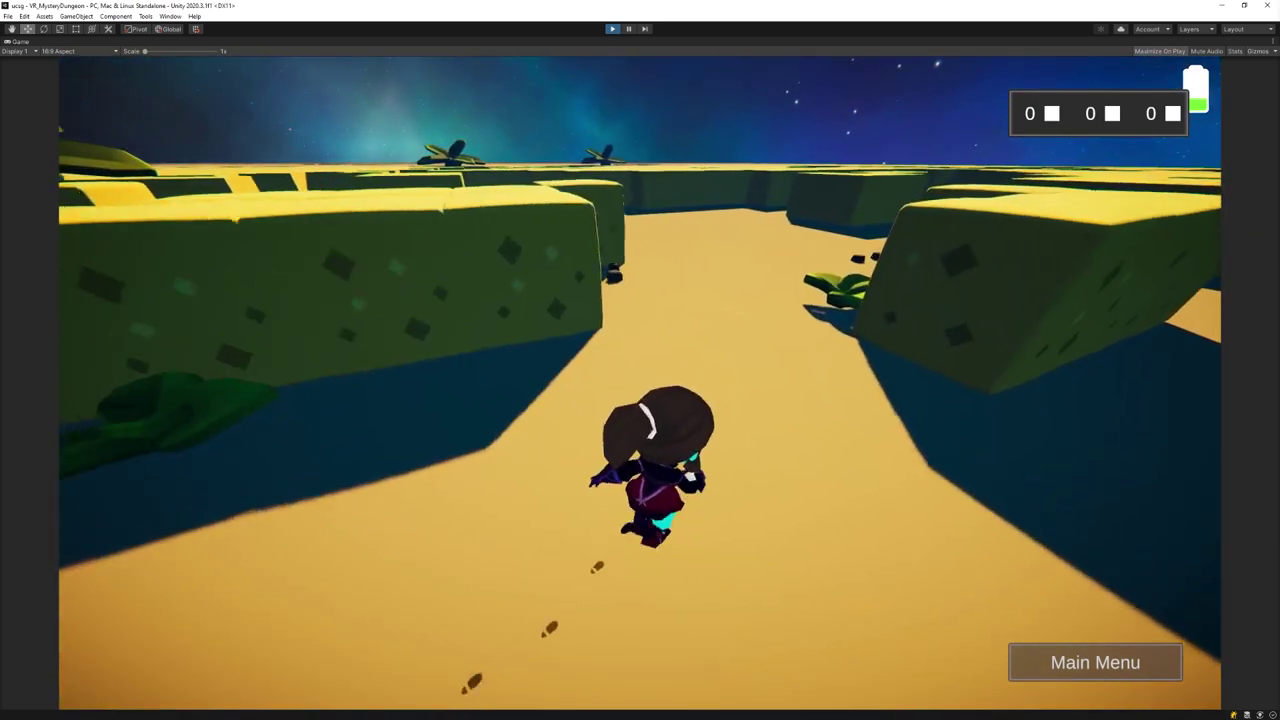
pyautogui.press('a')
pyautogui.press('w')
pyautogui.press('a')
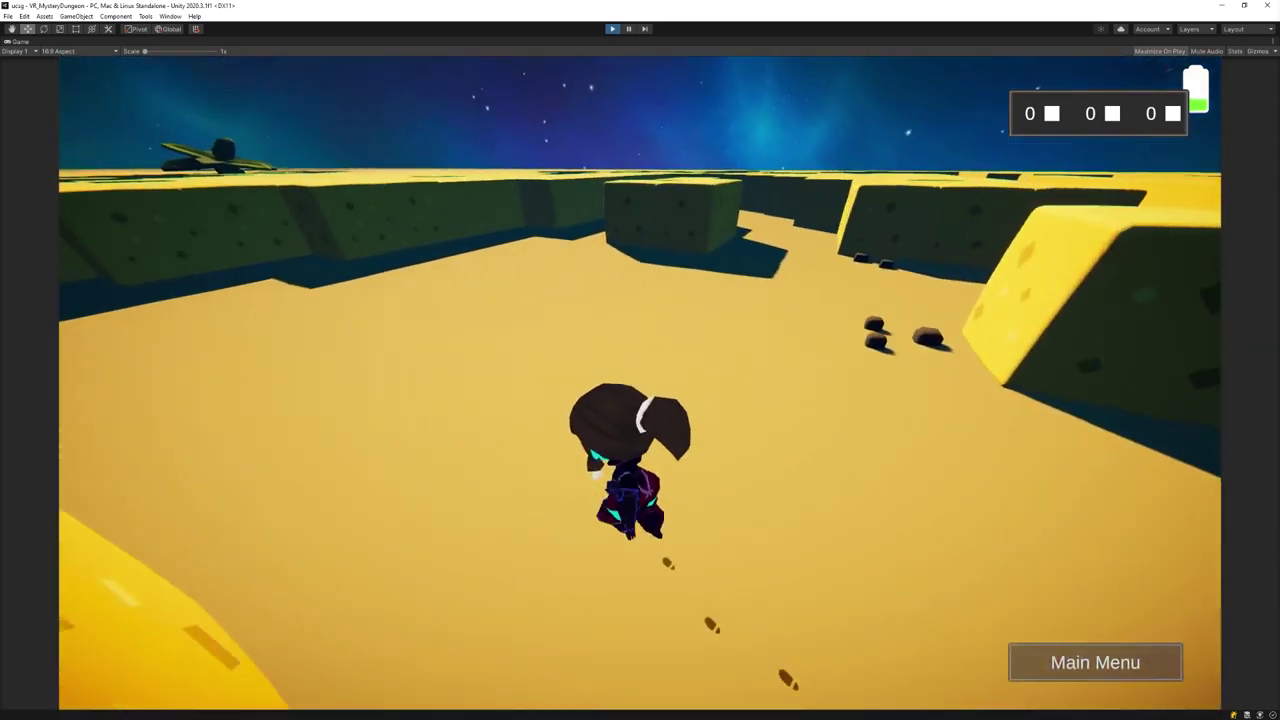
pyautogui.press('w')
pyautogui.press('a')
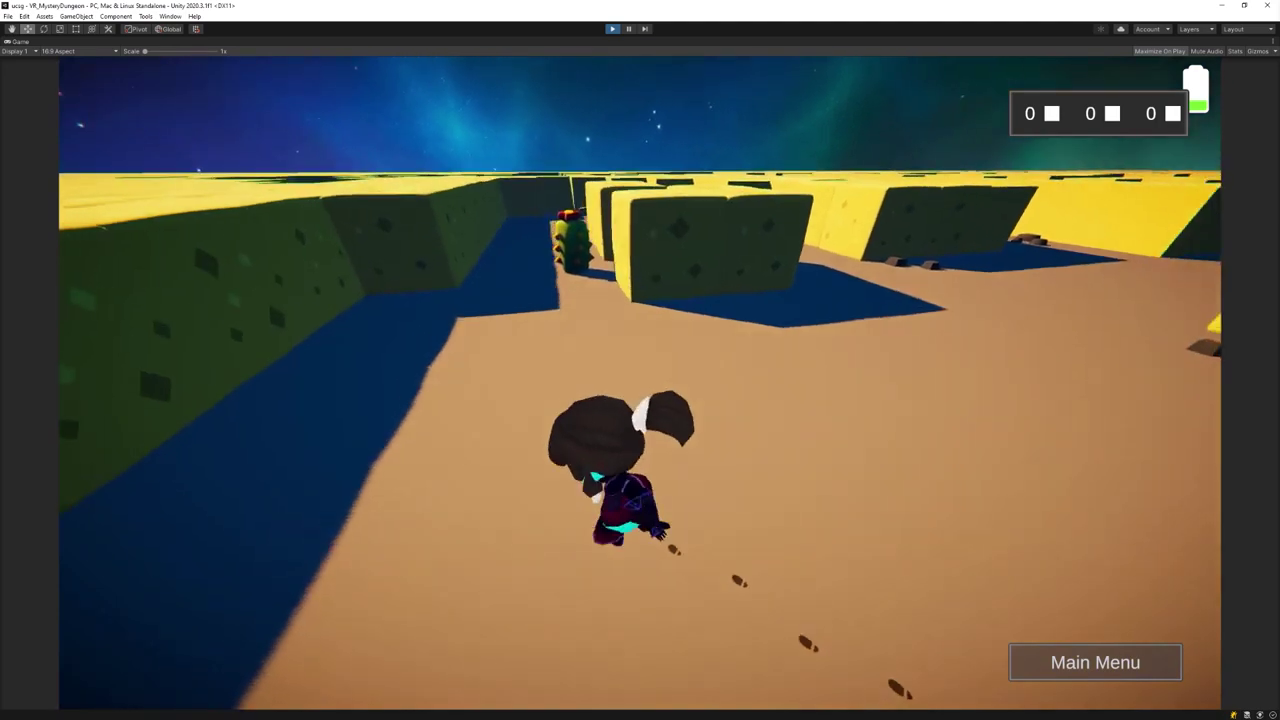
# Run the character along the shaded sand walls and past the scattered rocks into the wide desert corridor.
pyautogui.press('w')
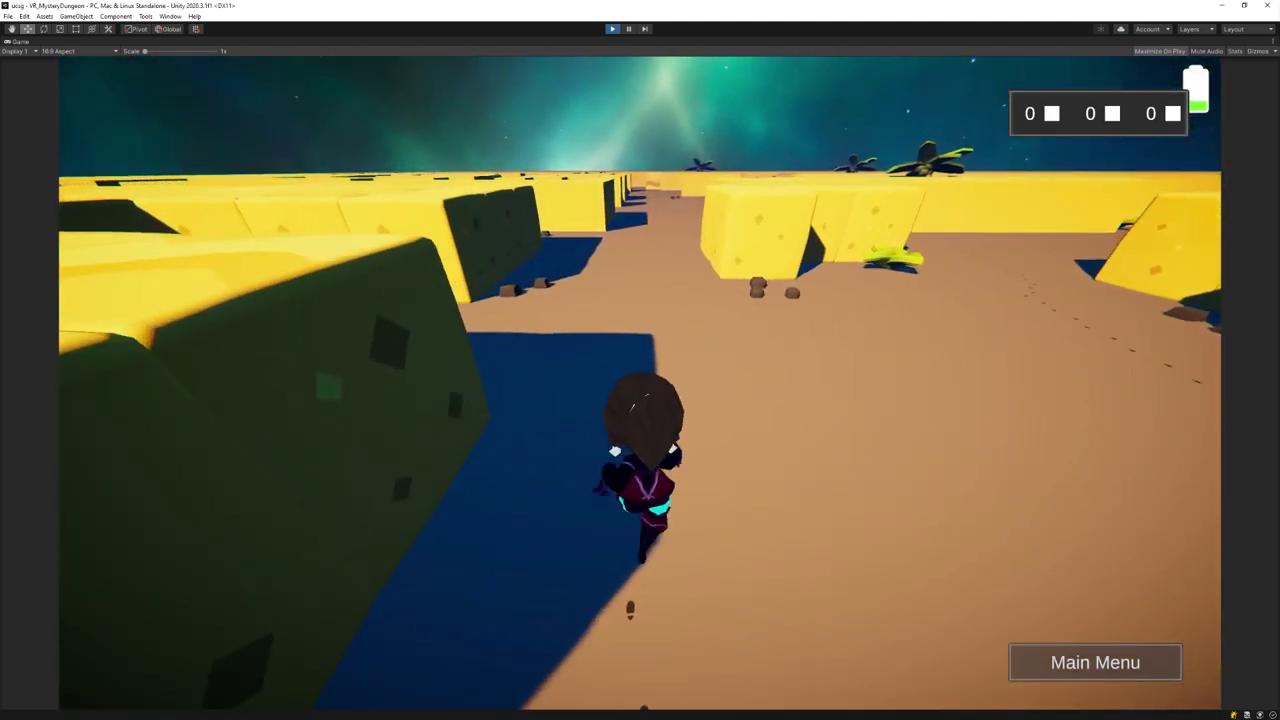
pyautogui.press('w')
pyautogui.press('d')
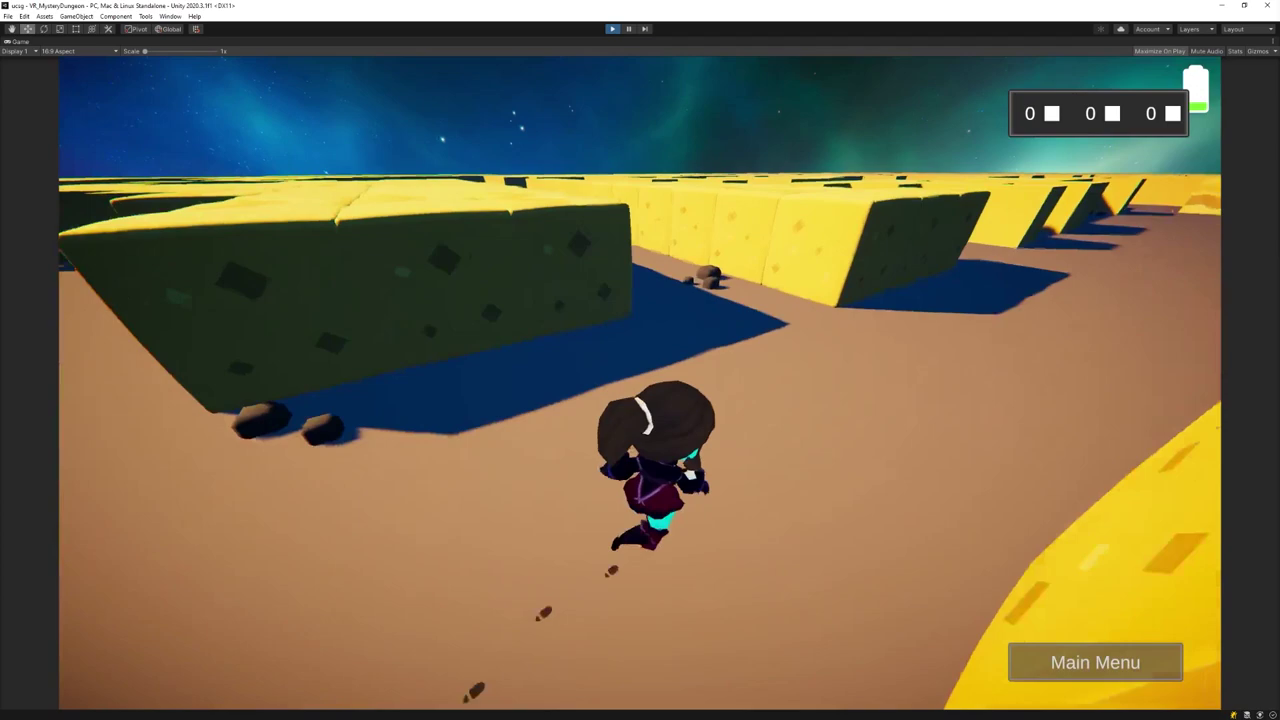
pyautogui.press('w')
pyautogui.press('a')
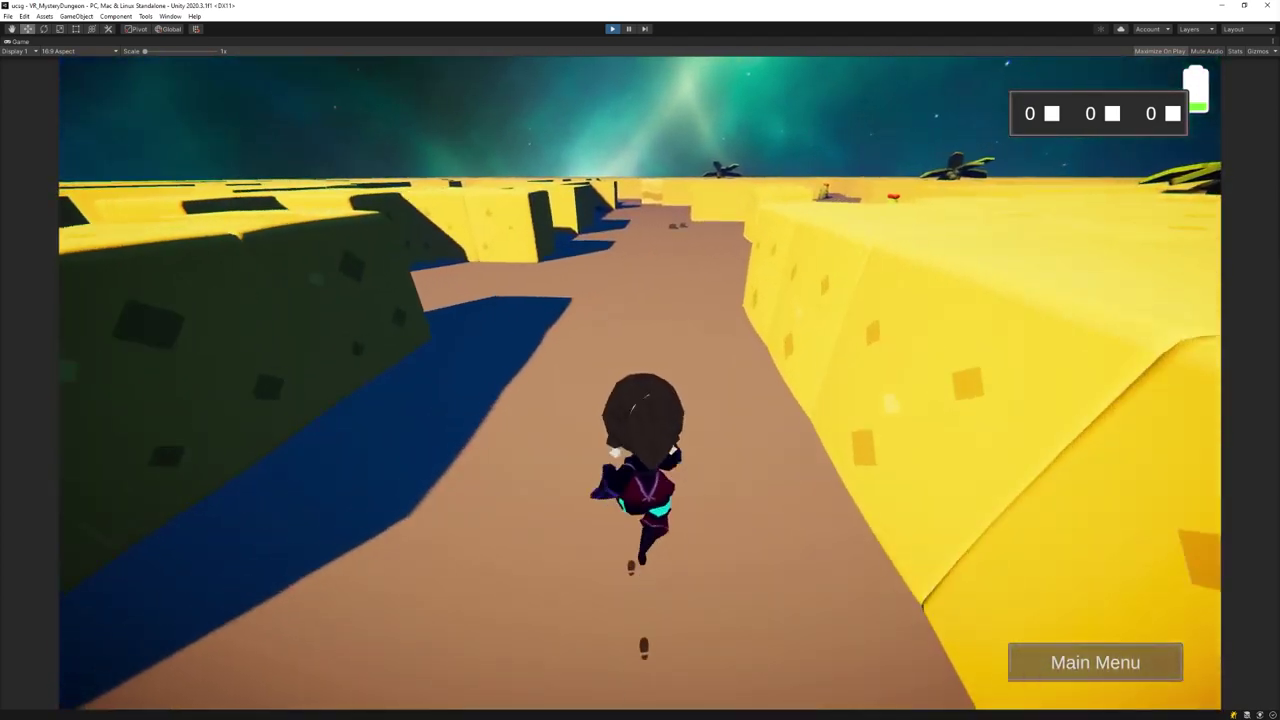
pyautogui.press('w')
pyautogui.press('d')
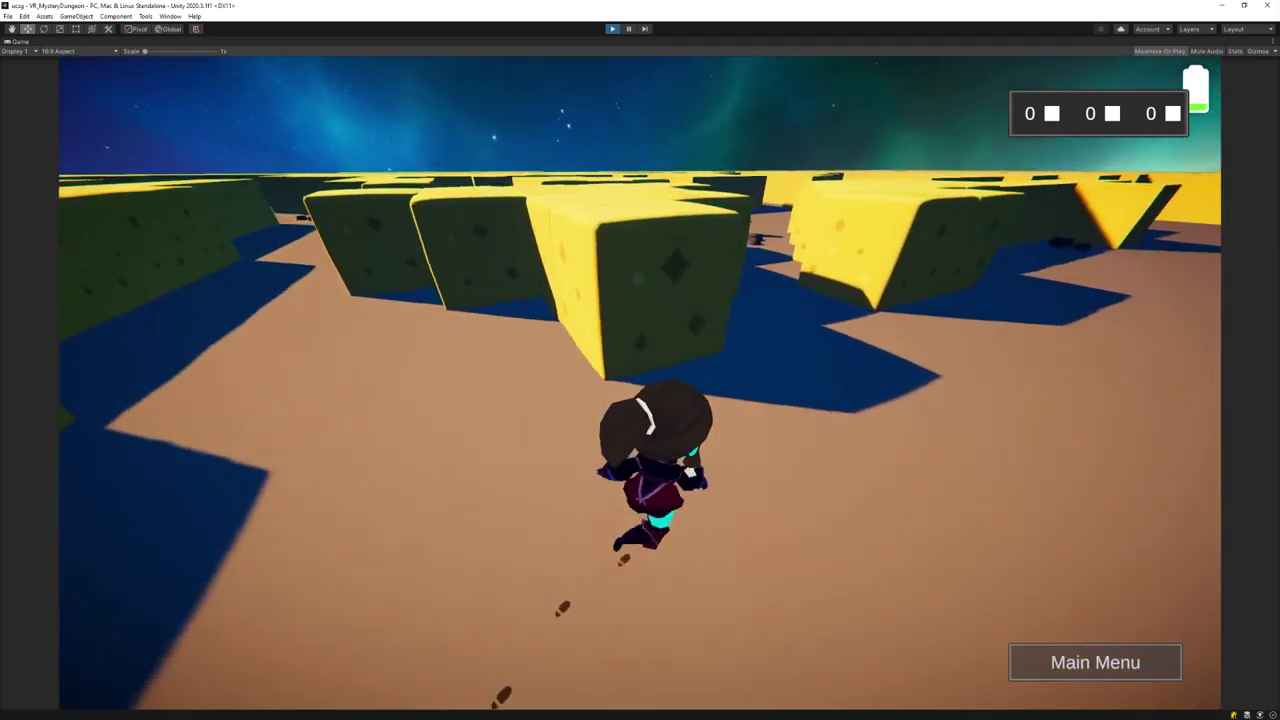
# Follow the wall line into the shaded passage leading to the two red-flowered cacti.
pyautogui.press('w')
pyautogui.press('d')
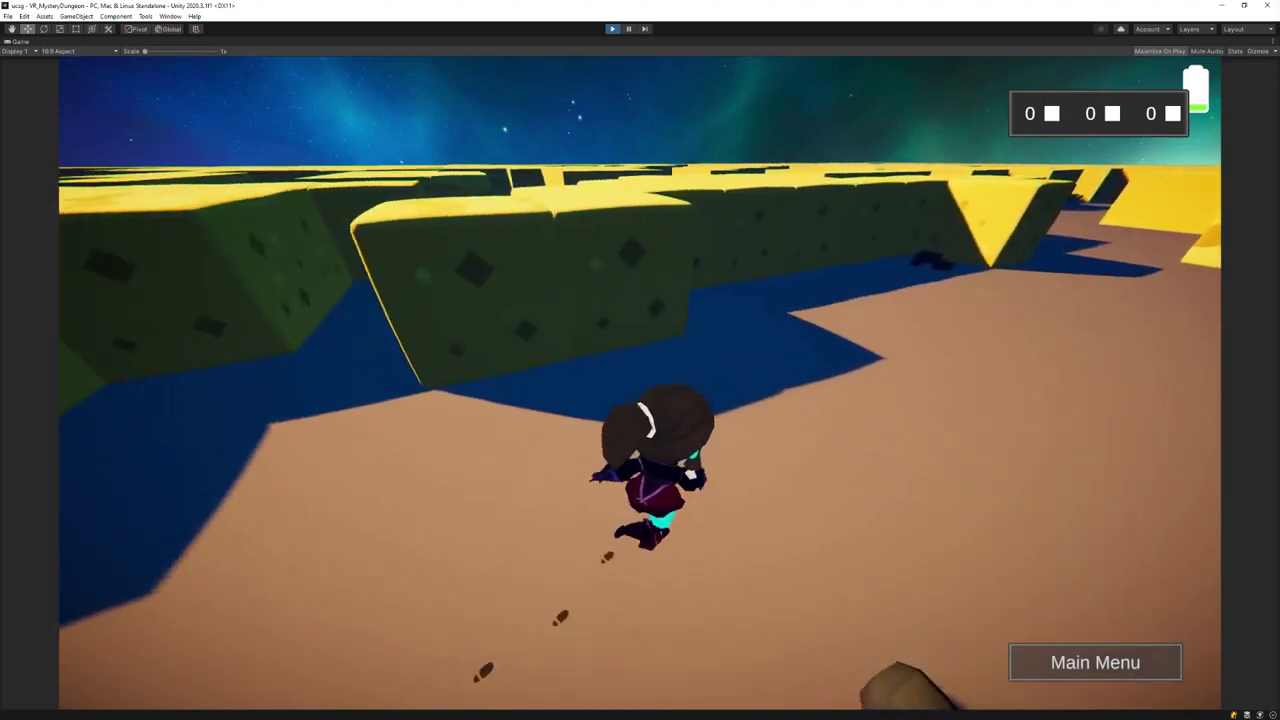
pyautogui.press('w')
pyautogui.press('a')
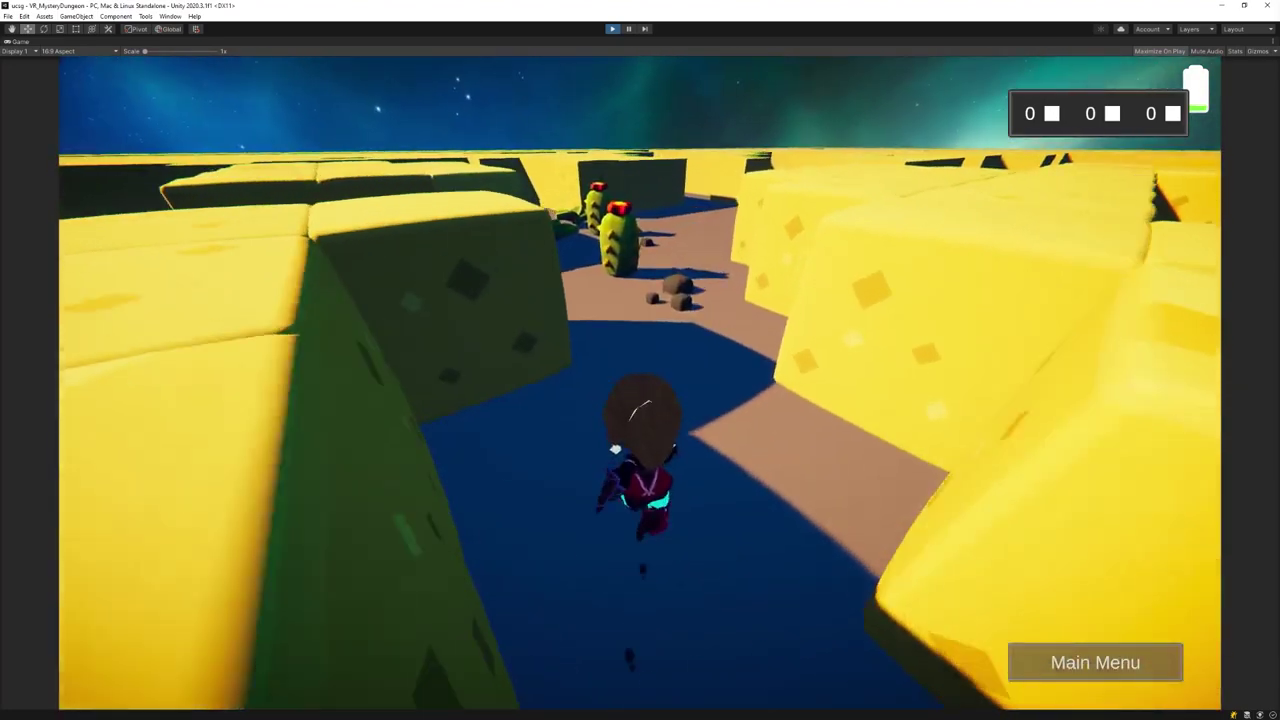
# Run past the cacti and across the clearing into the narrow shaded passage between the sand walls.
pyautogui.press('w')
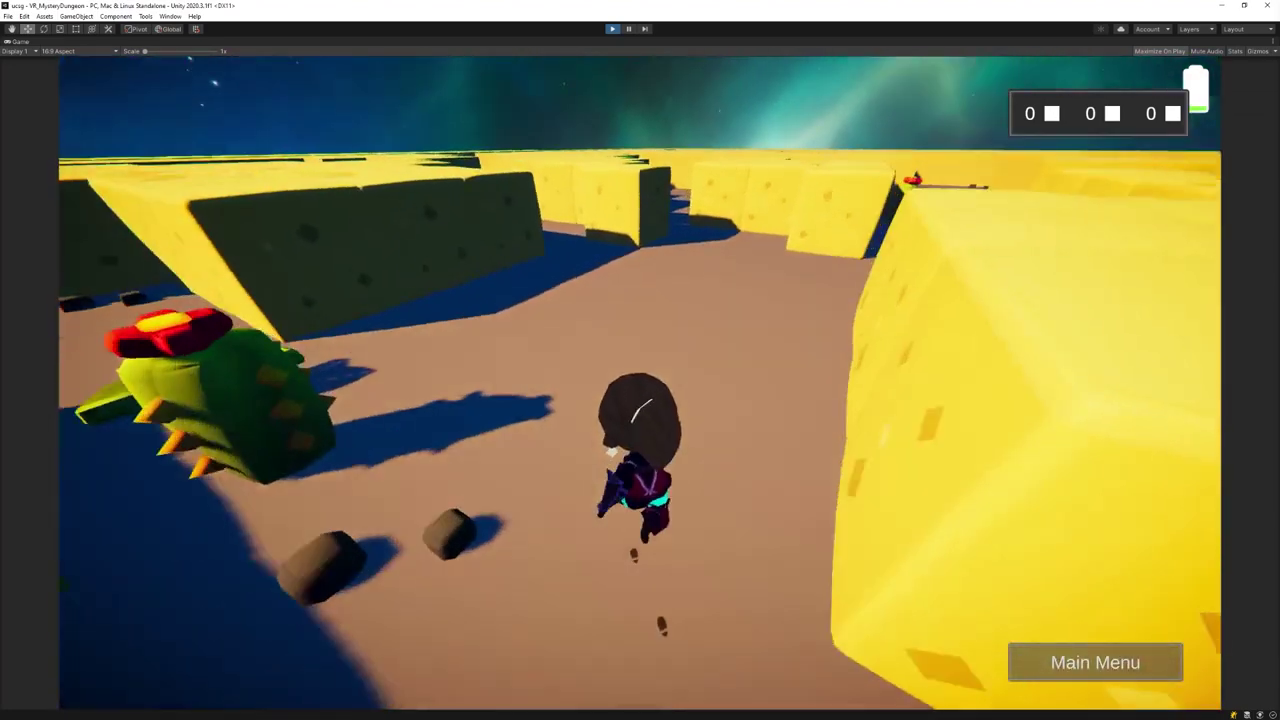
pyautogui.press('w')
pyautogui.press('d')
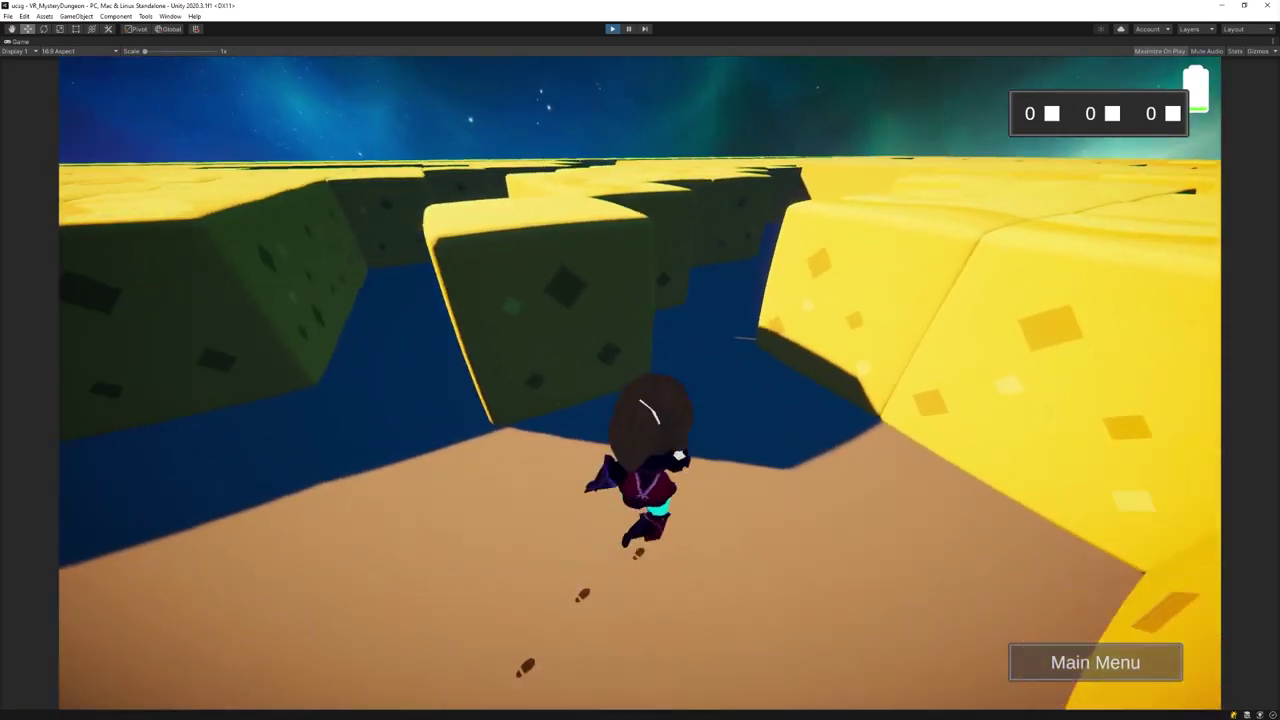
pyautogui.press('w')
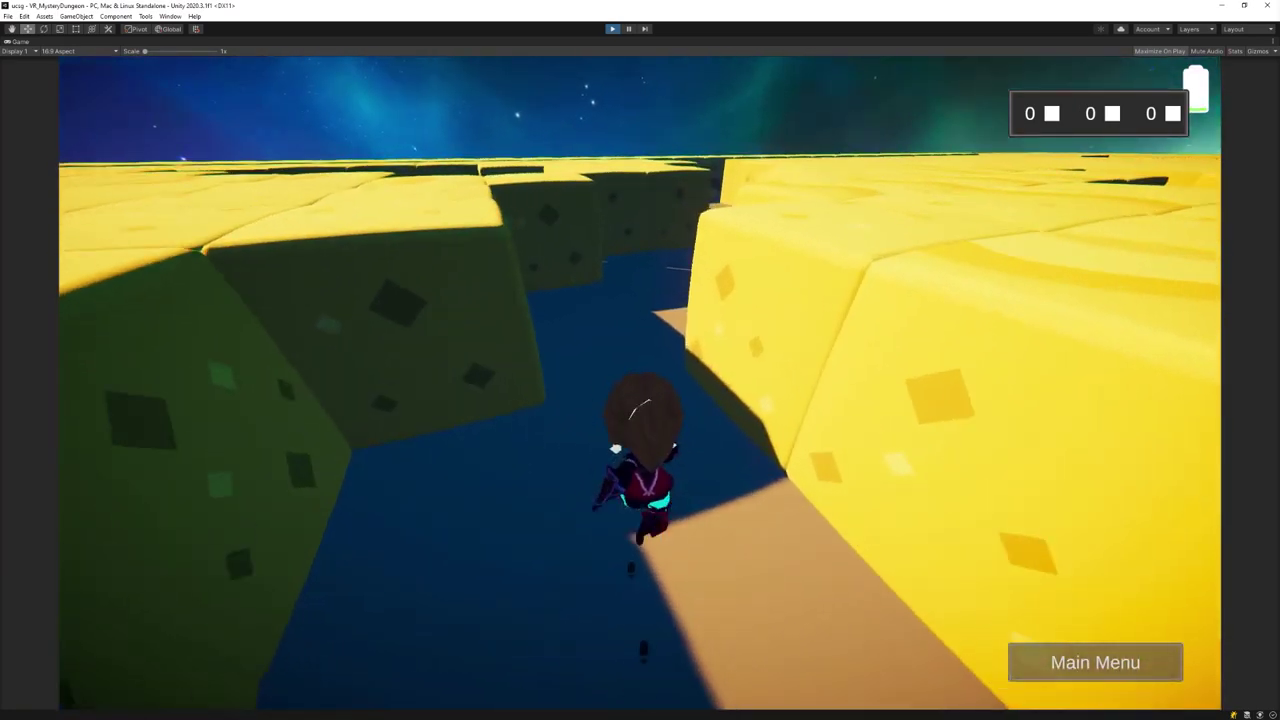
pyautogui.press('w')
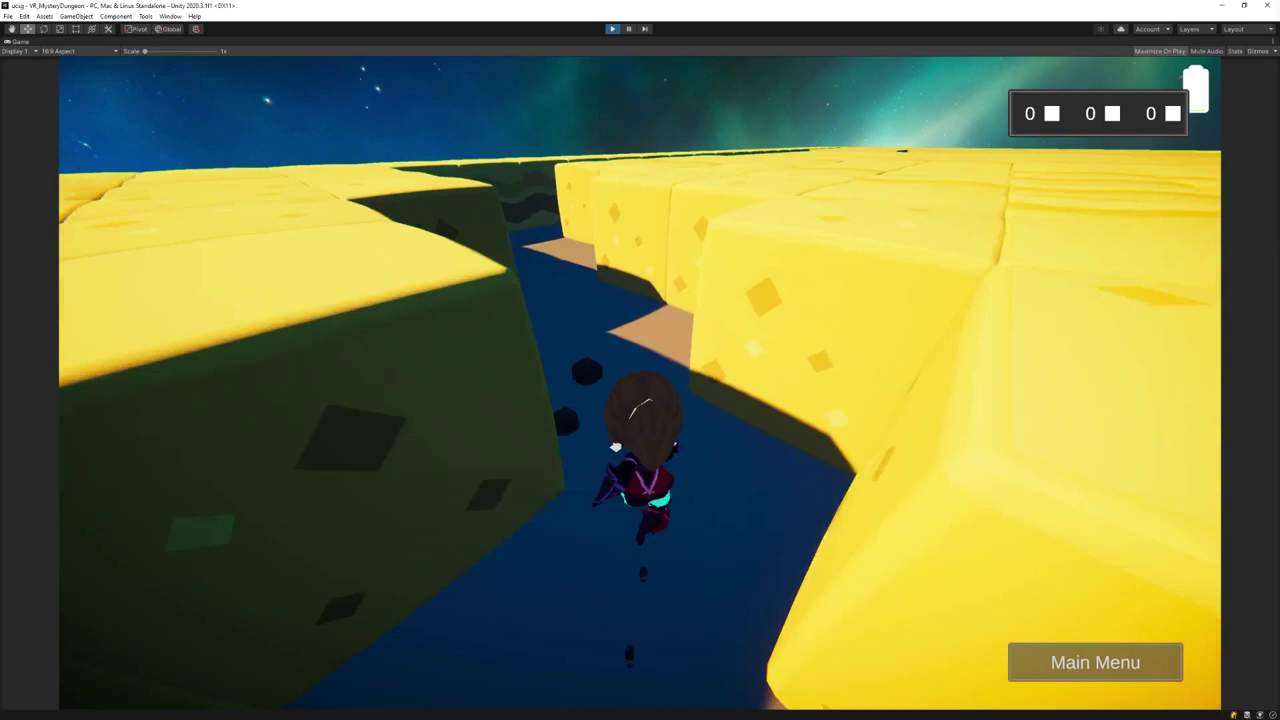
# Keep running until the battery is empty, and move toward the vending machines in the white space.
pyautogui.press('w')
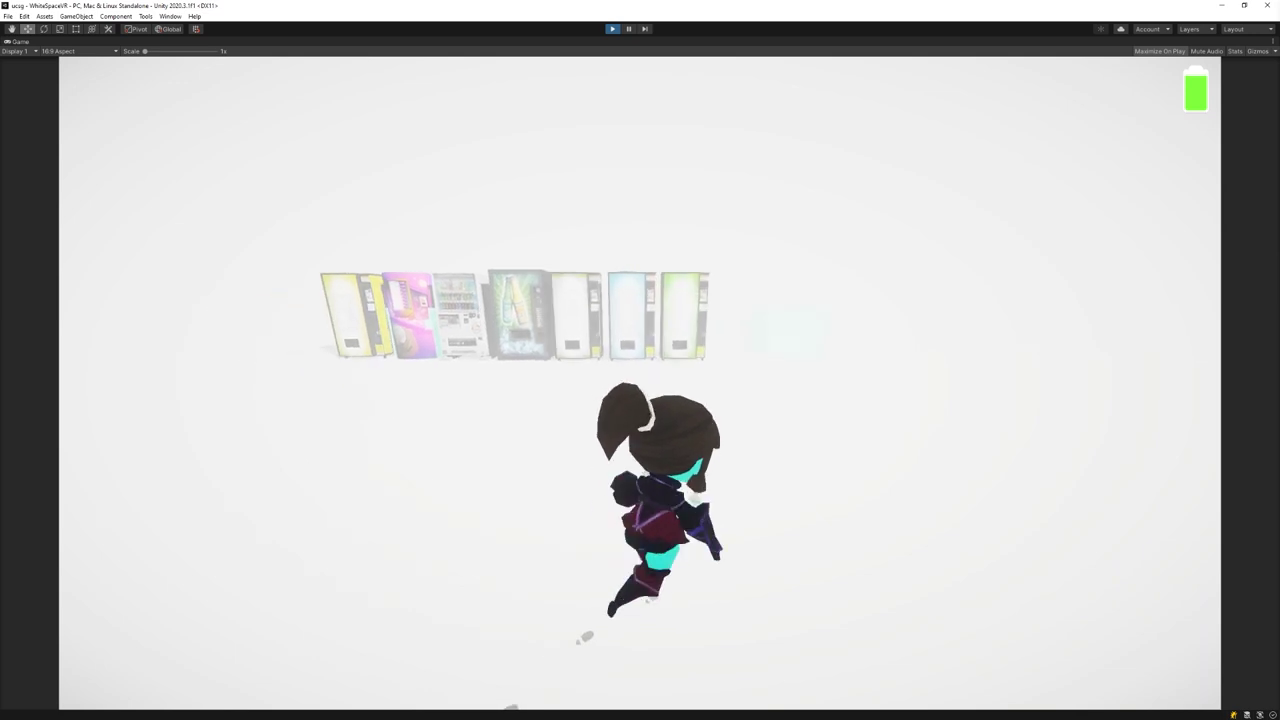
pyautogui.press('w')
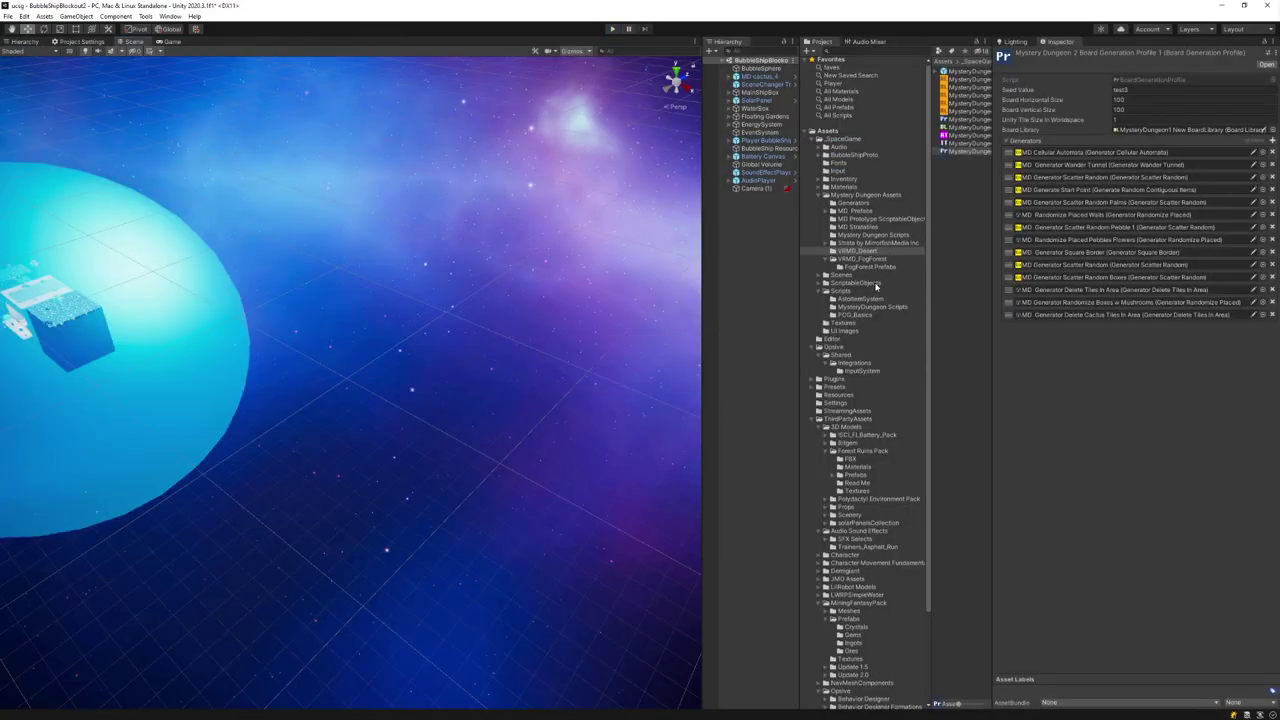
# Open the VRMD_FogForest scene and run the character across its foggy grass and stone slabs in play mode.
pyautogui.doubleClick(966, 175)
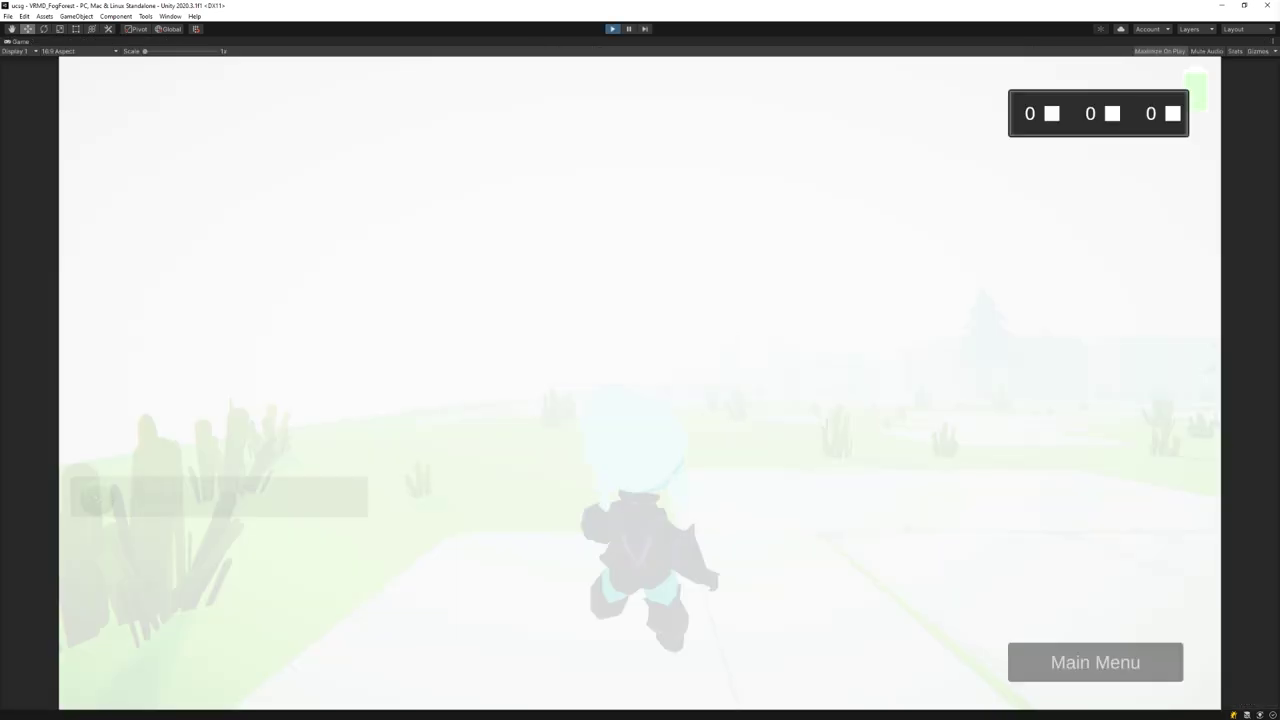
pyautogui.press('w')
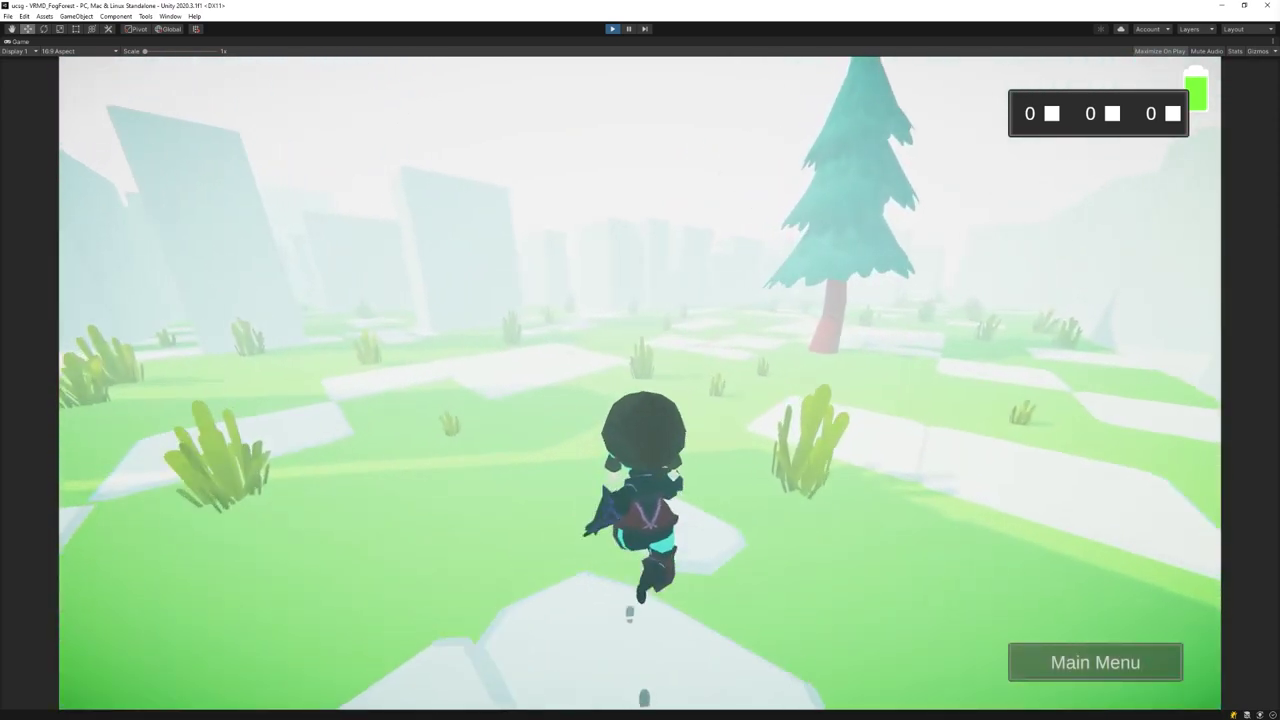
pyautogui.press('w')
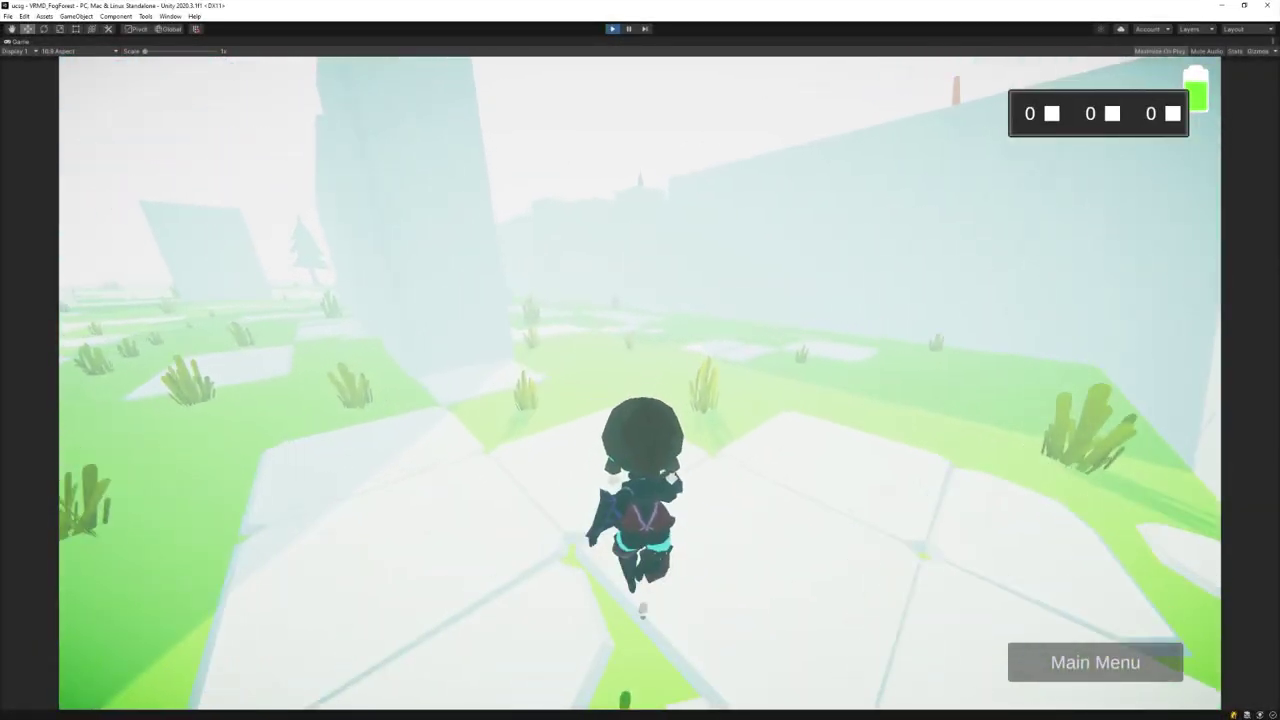
# Run the character through the gap between the tall pale walls and onward past the edge of the fog forest board.
pyautogui.press('a')
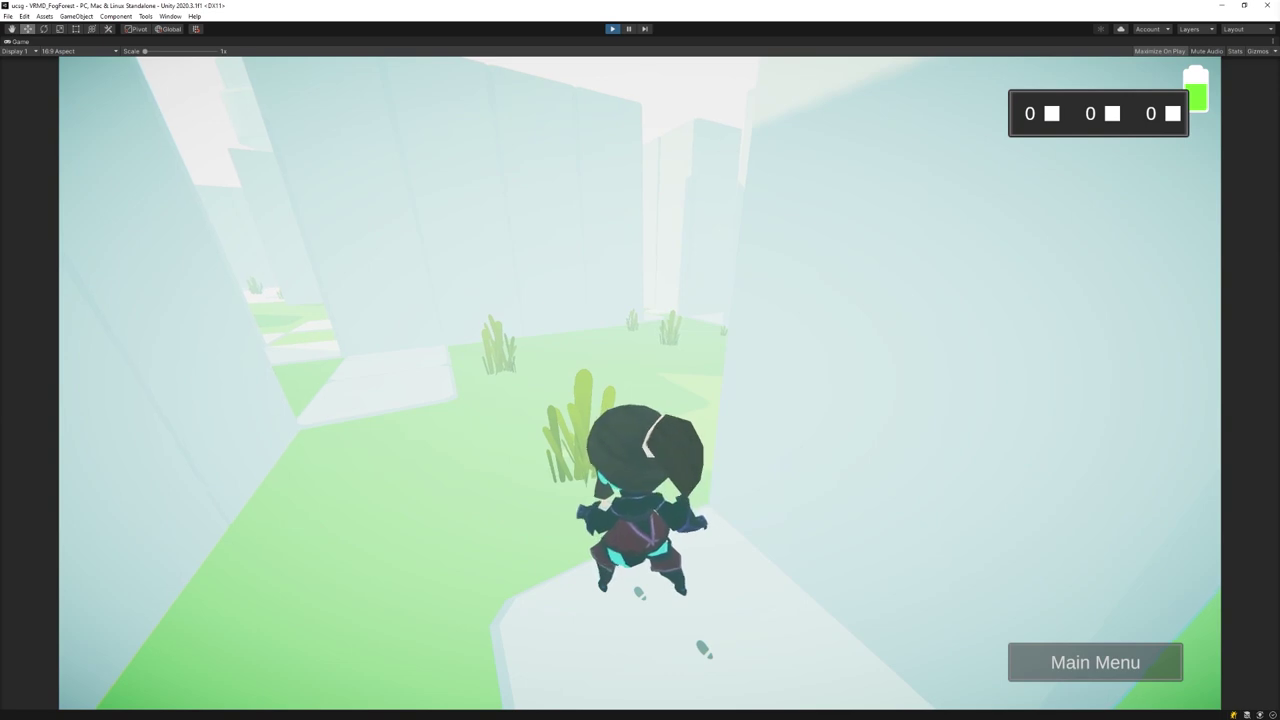
pyautogui.press('w')
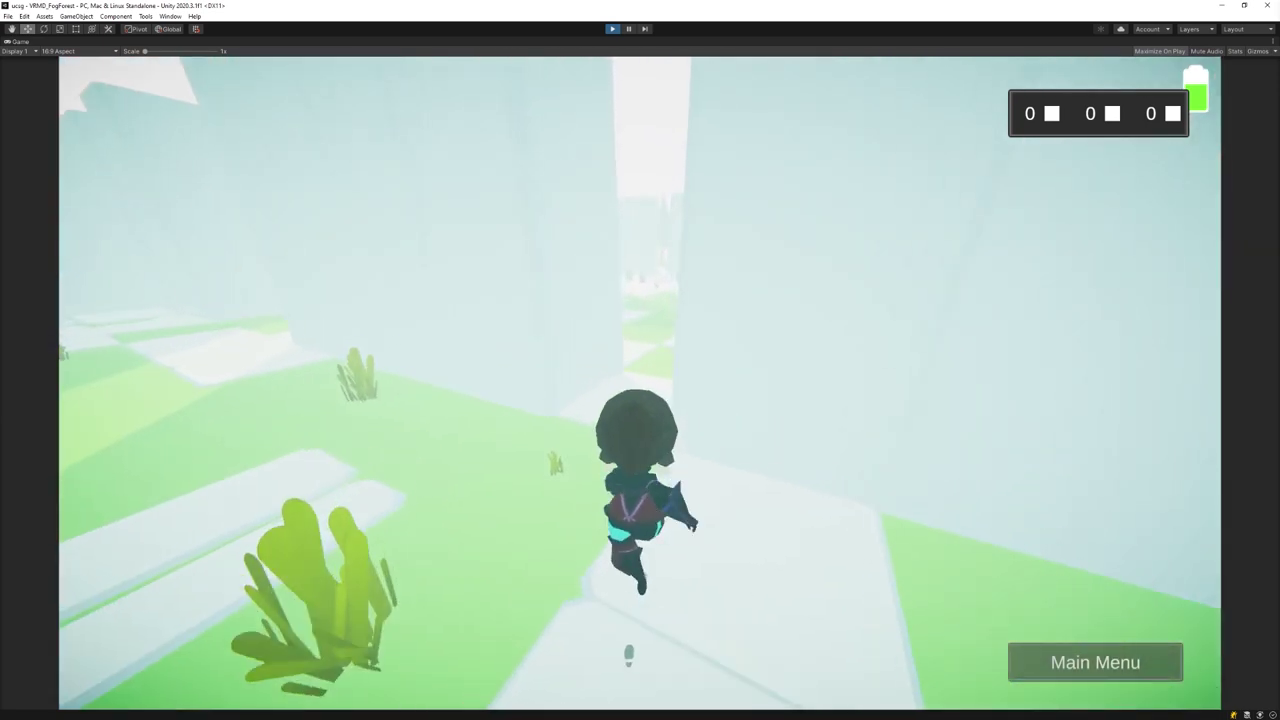
pyautogui.press('w')
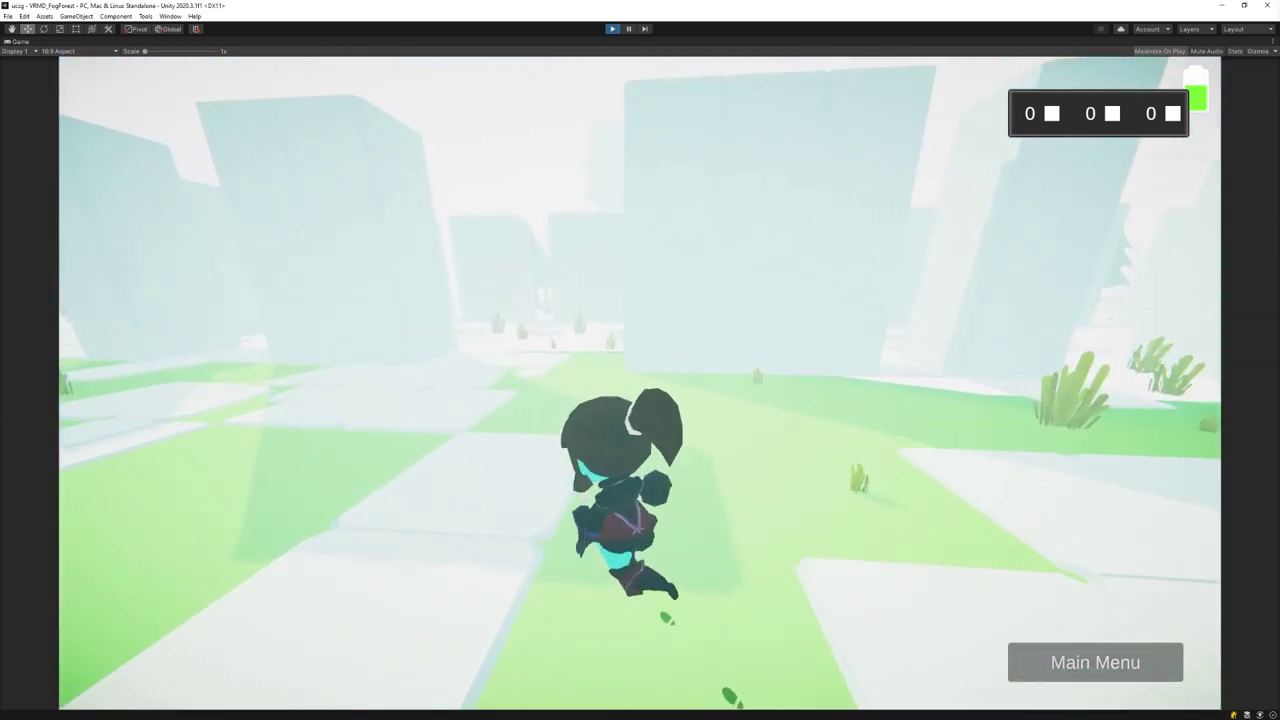
pyautogui.press('w')
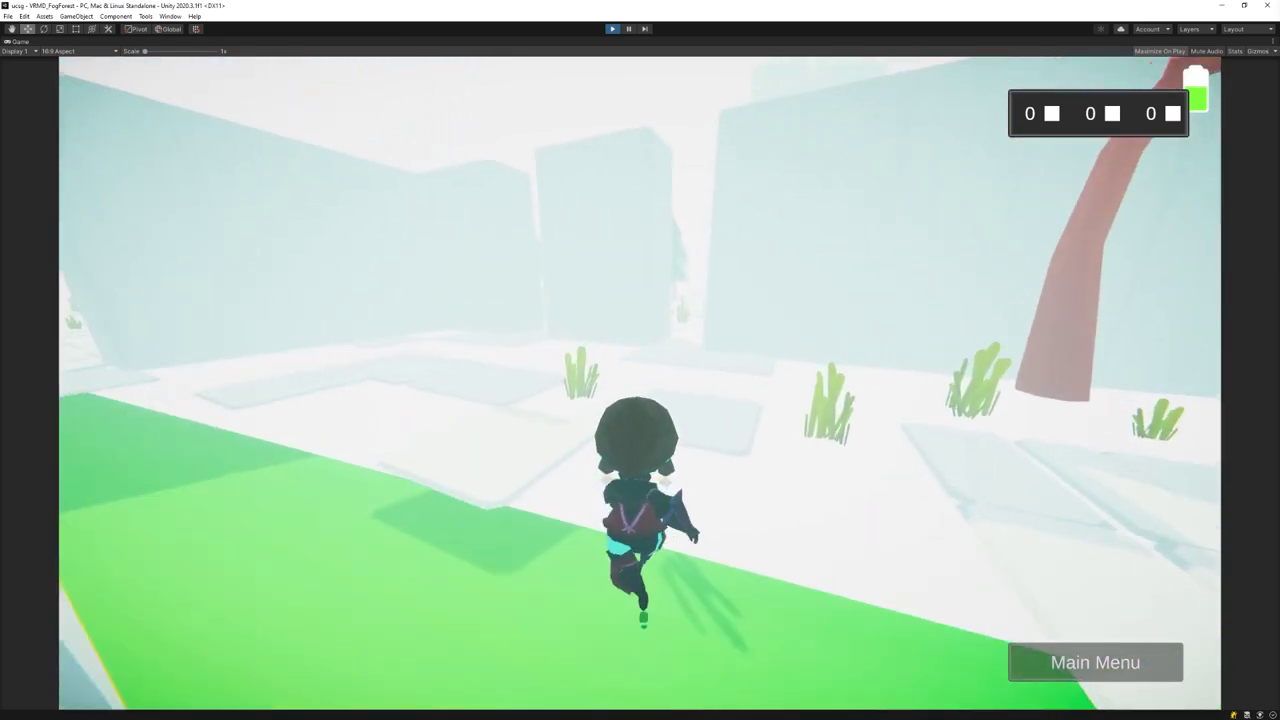
pyautogui.press('w')
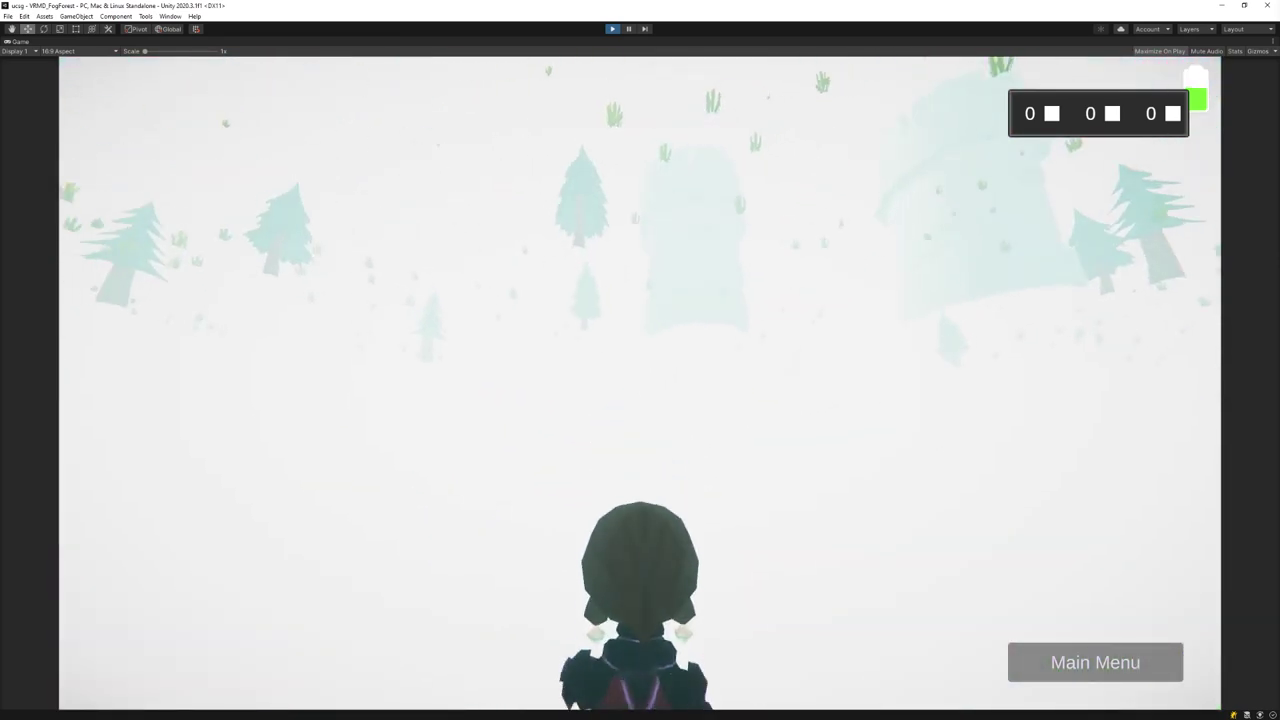
pyautogui.press('w')
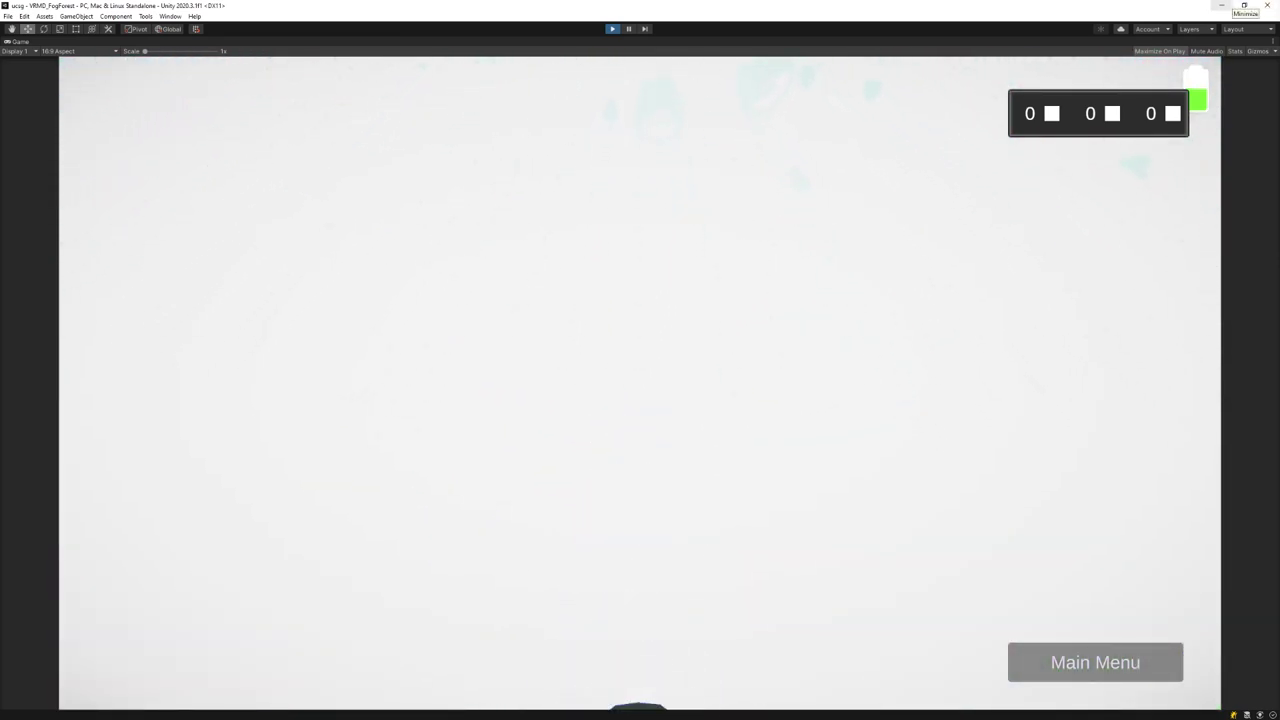
# Restart the fog forest dungeon in play mode and examine its generated layout in the Scene view.
pyautogui.hotkey('ctrl', 'p')
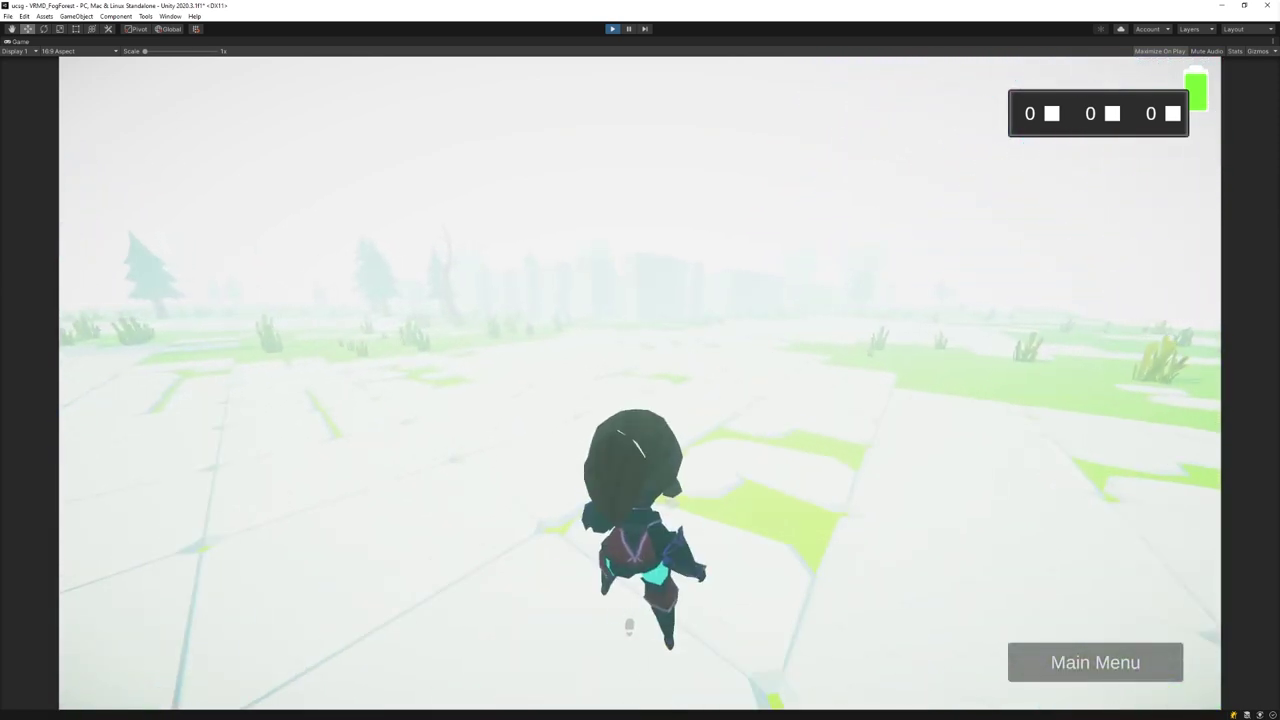
pyautogui.hotkey('ctrl', 'shift', 'p')
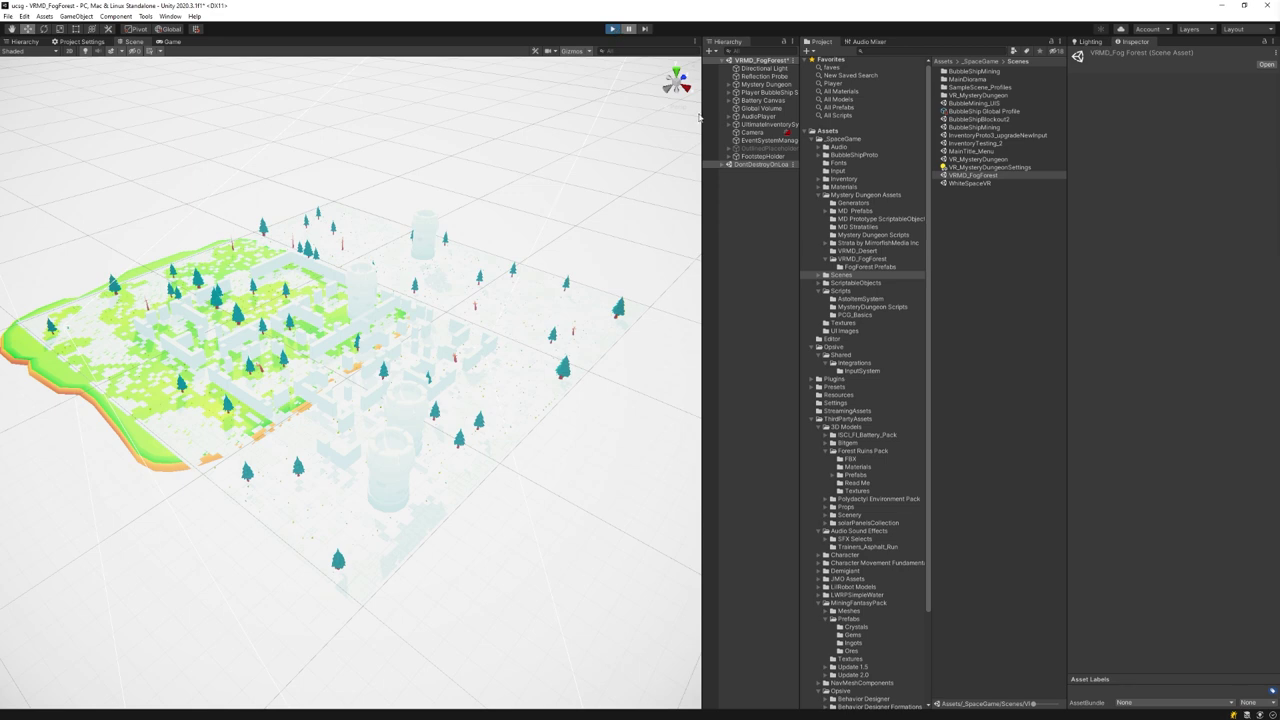
# Change the seed value in the Fog Forest Board Generation Profile and replay the dungeon.
pyautogui.hotkey('ctrl', 'p')
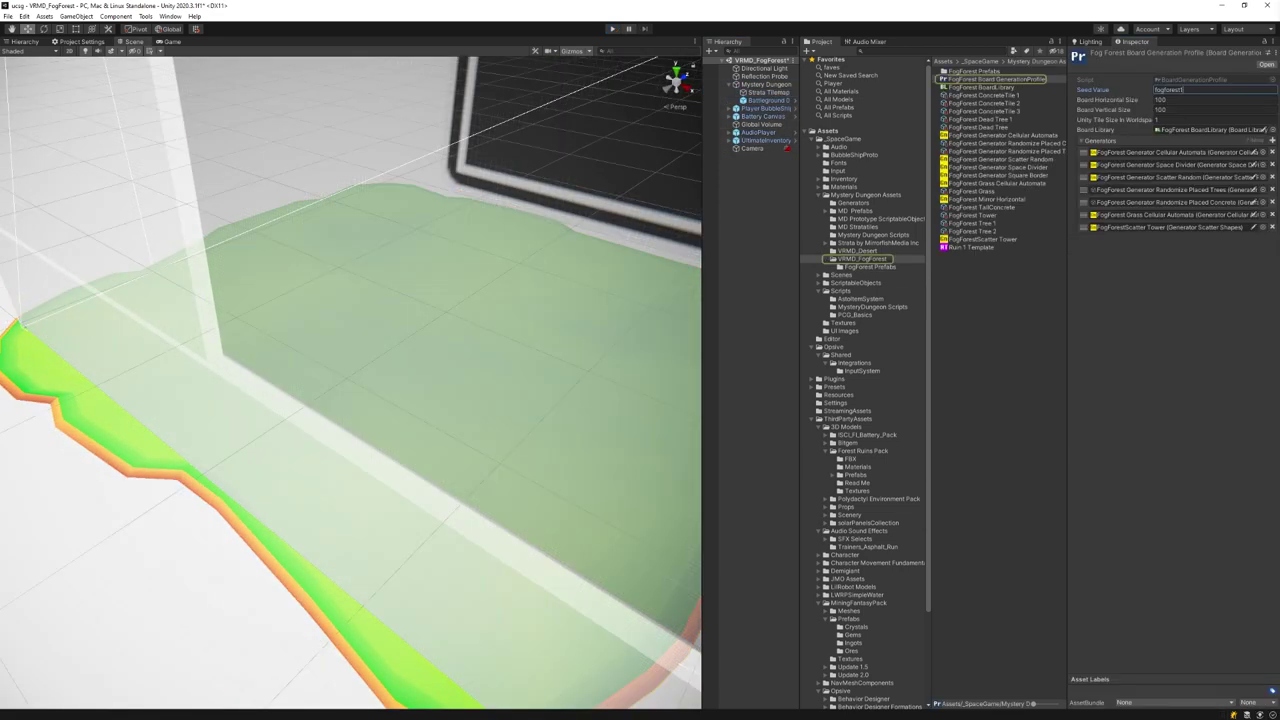
pyautogui.hotkey('ctrl', 'p')
pyautogui.press('w')
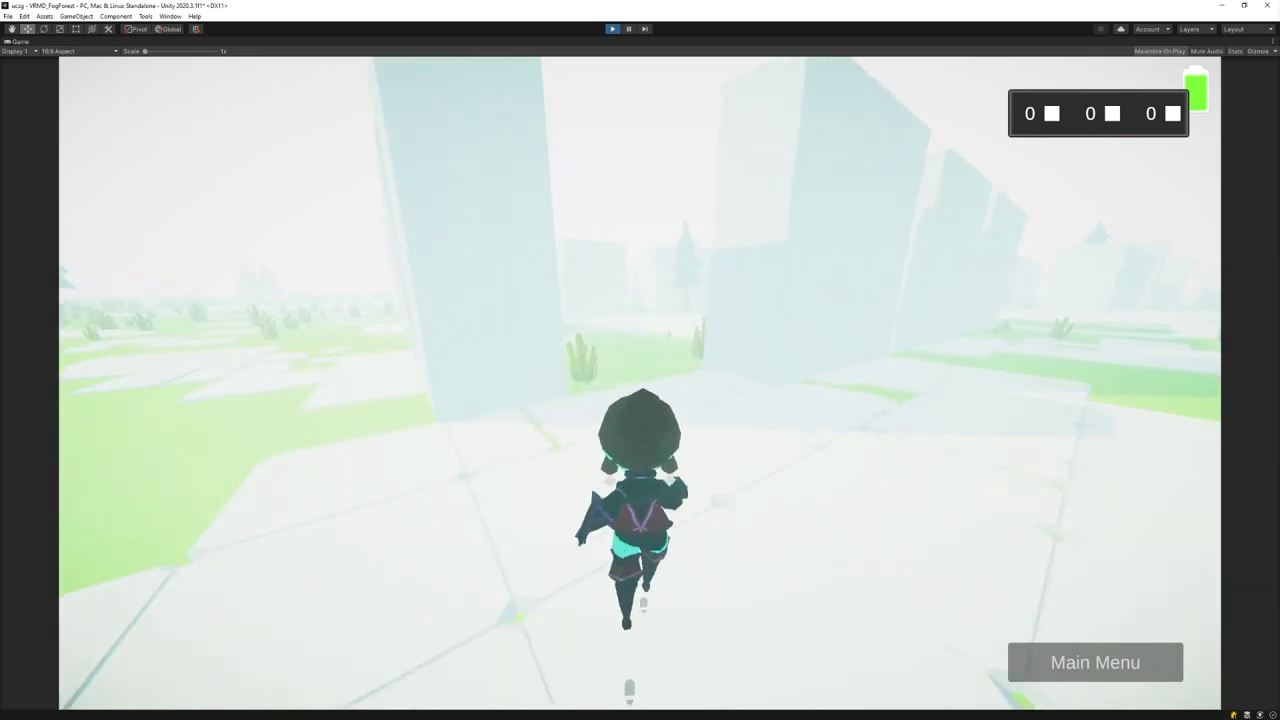
# Run the character through the fog forest's grassy clearings and between the pale walls, past the tall pine tree.
pyautogui.press('a')
pyautogui.press('w')
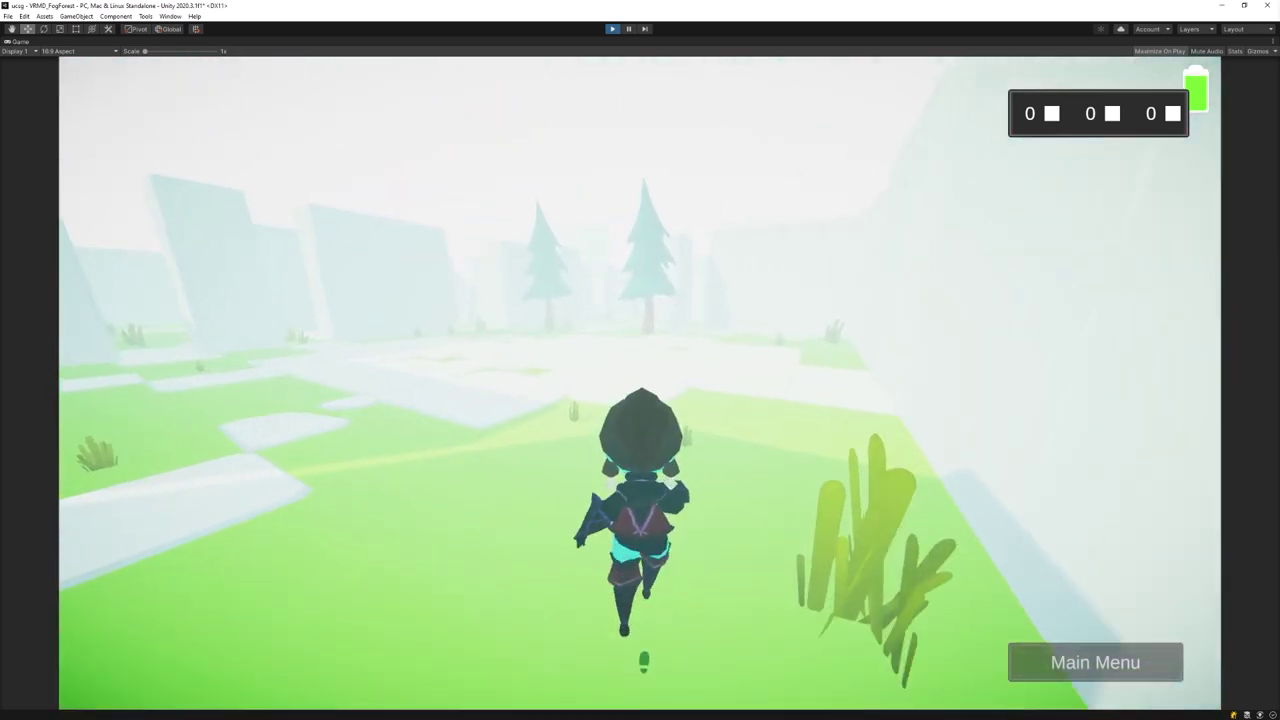
pyautogui.press('w')
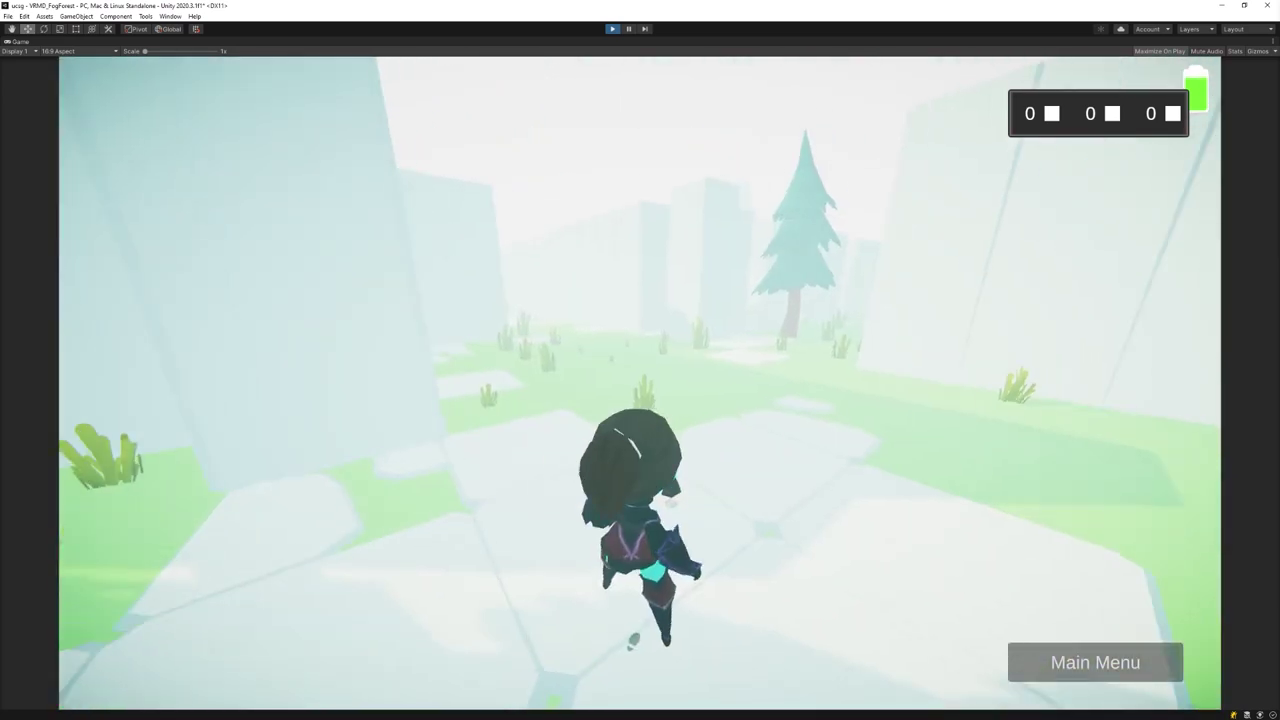
pyautogui.press('w')
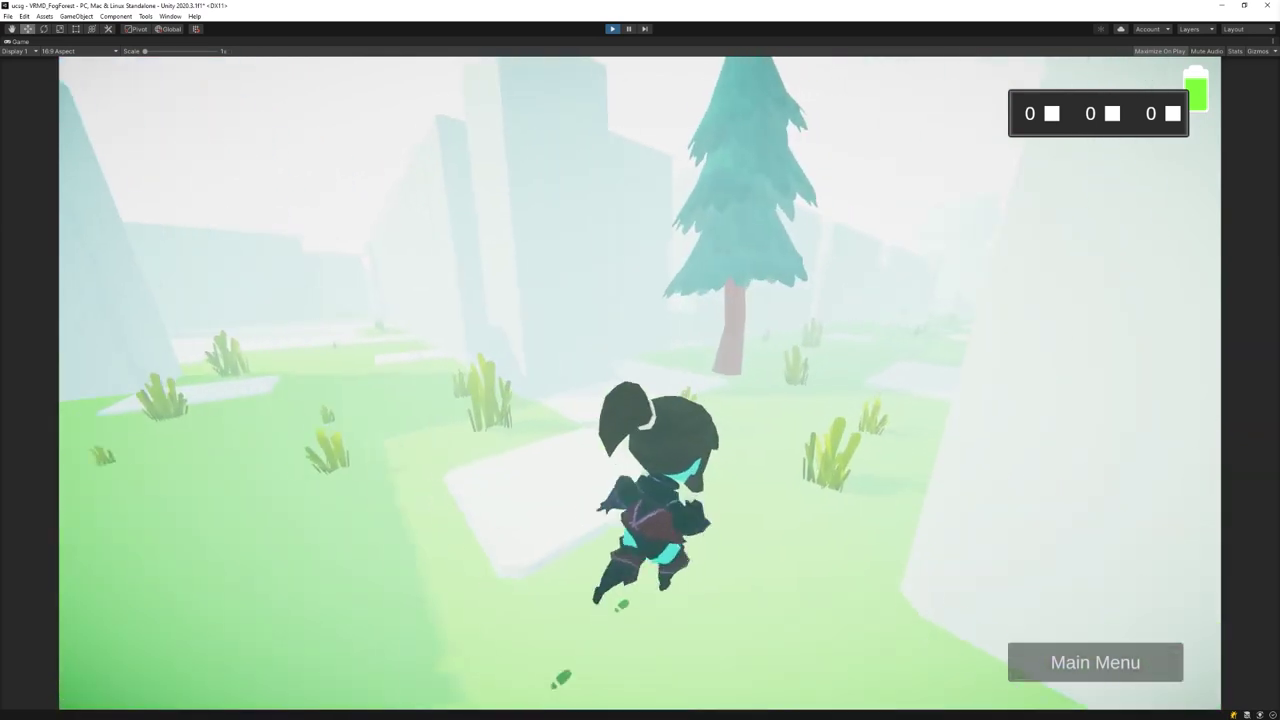
pyautogui.press('w')
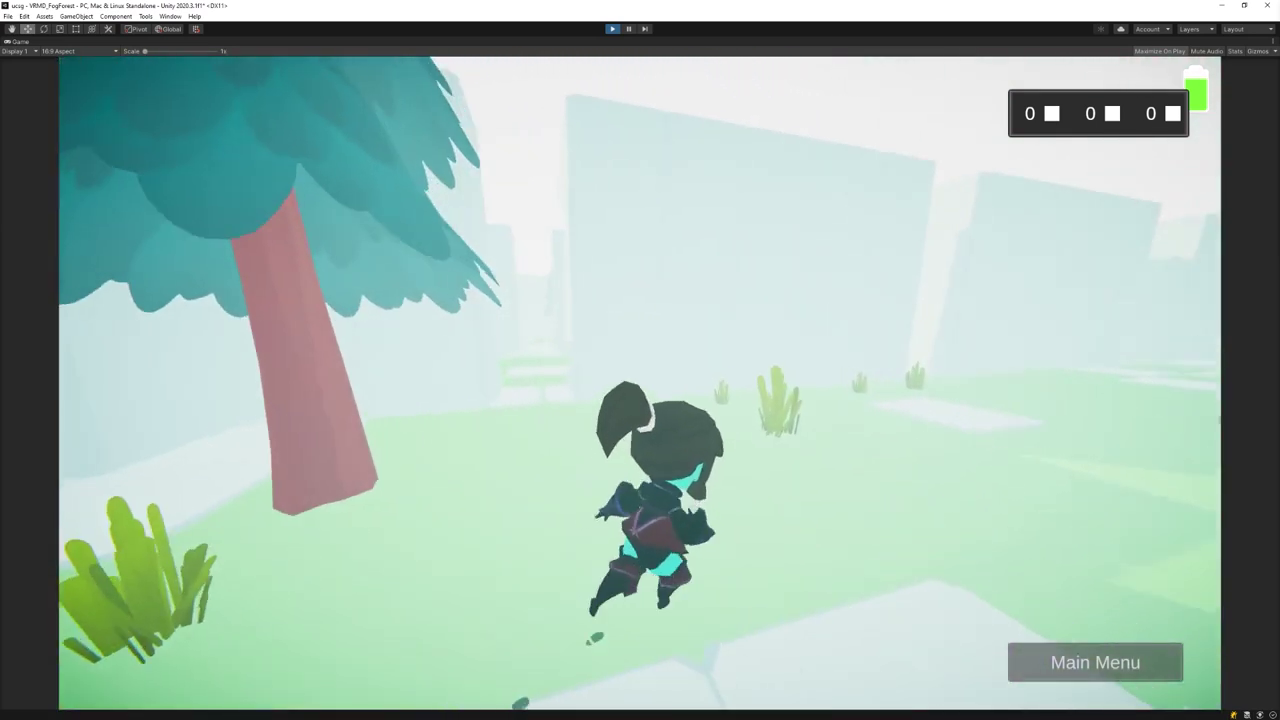
# Launch the character onto the top of the pale walls, run along the wall top past the bare red tree, and leap off its end.
pyautogui.press('space')
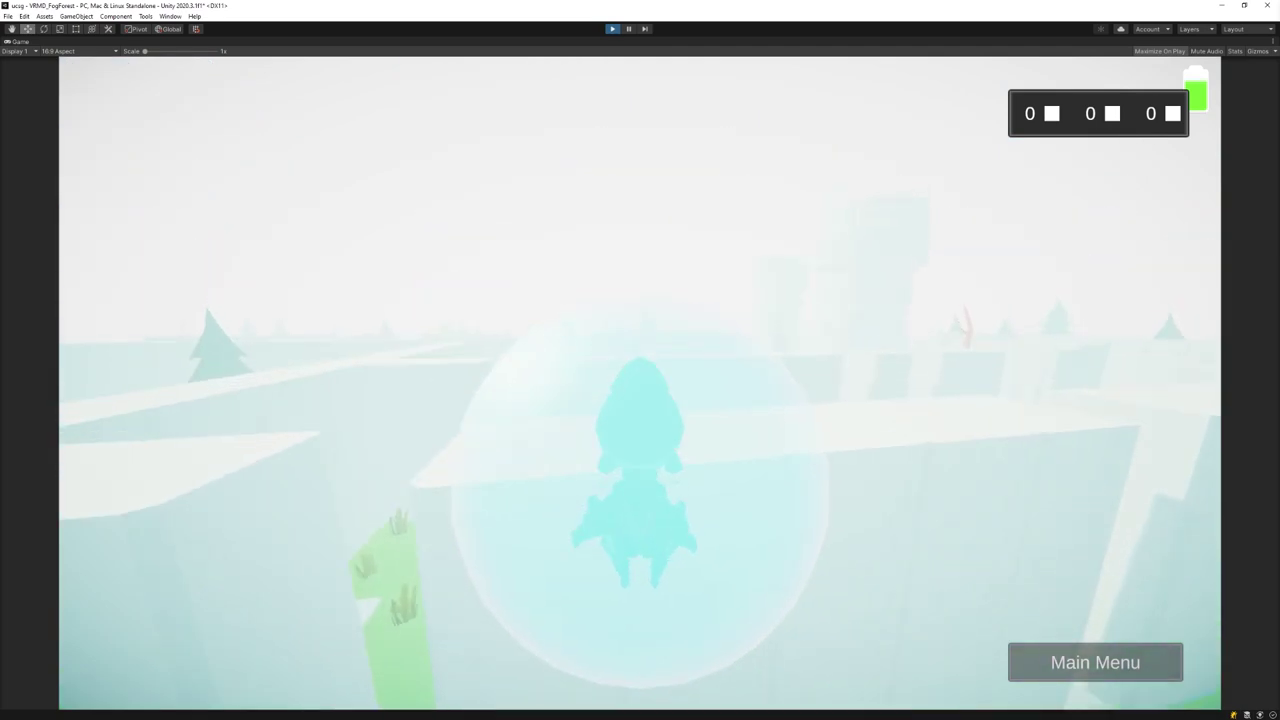
pyautogui.press('w')
pyautogui.press('d')
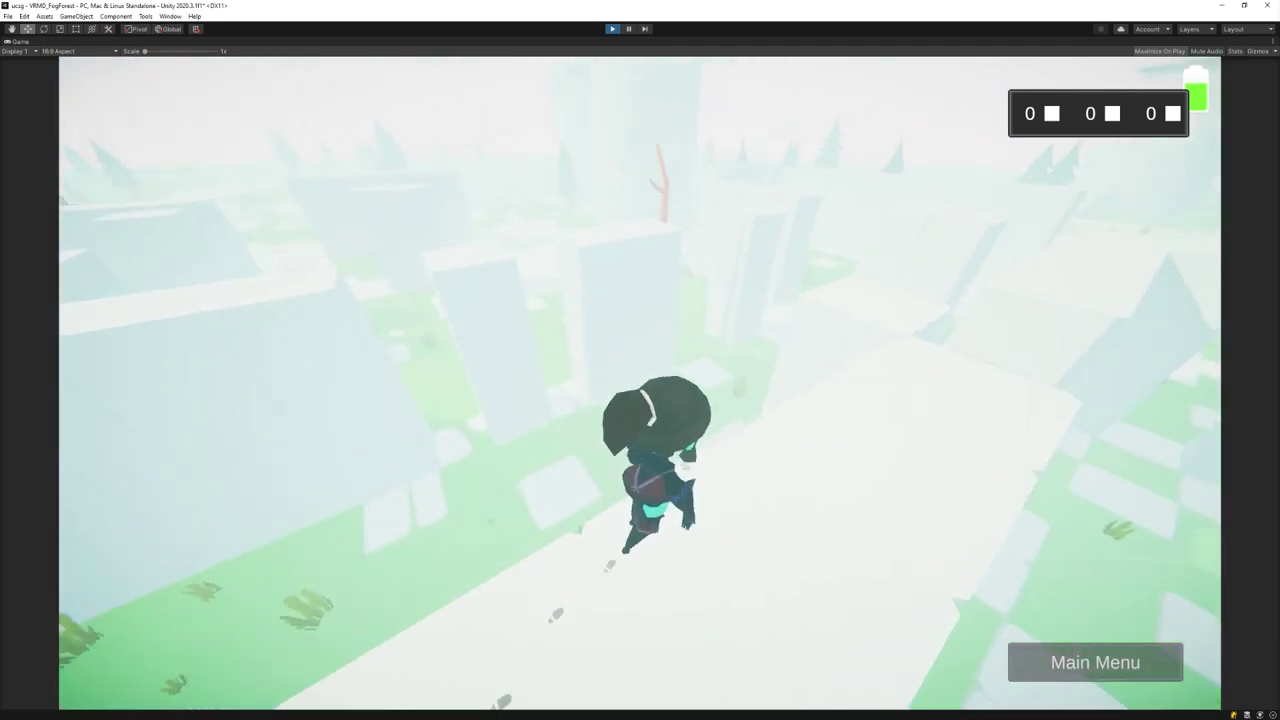
pyautogui.press('w')
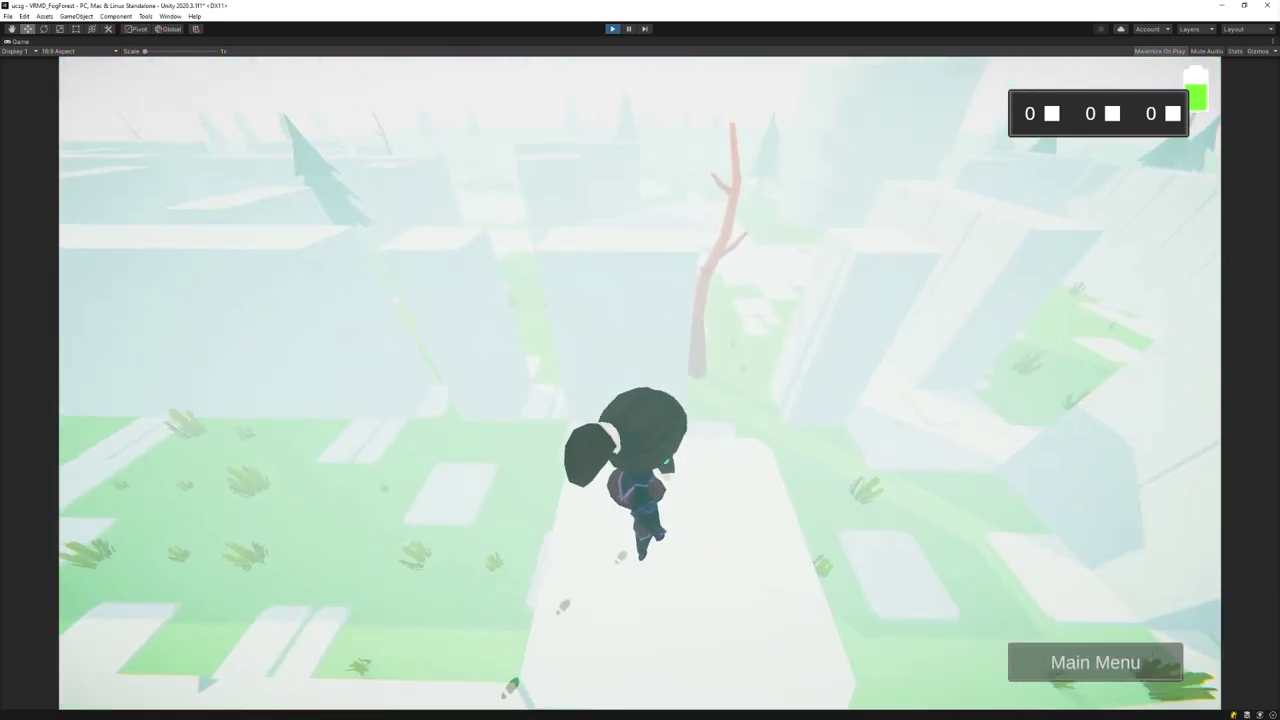
pyautogui.press('w')
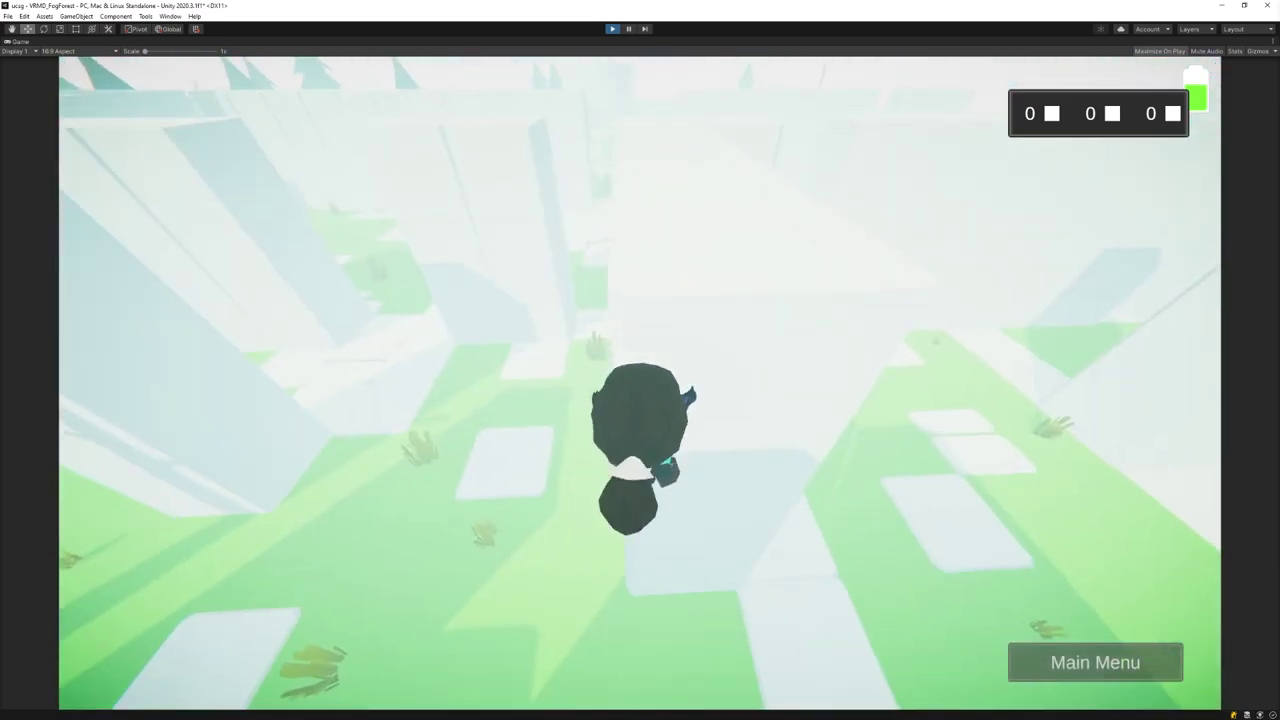
# Boost the character in the bubble back onto a wall top and position it facing the tall round tower.
pyautogui.press('space')
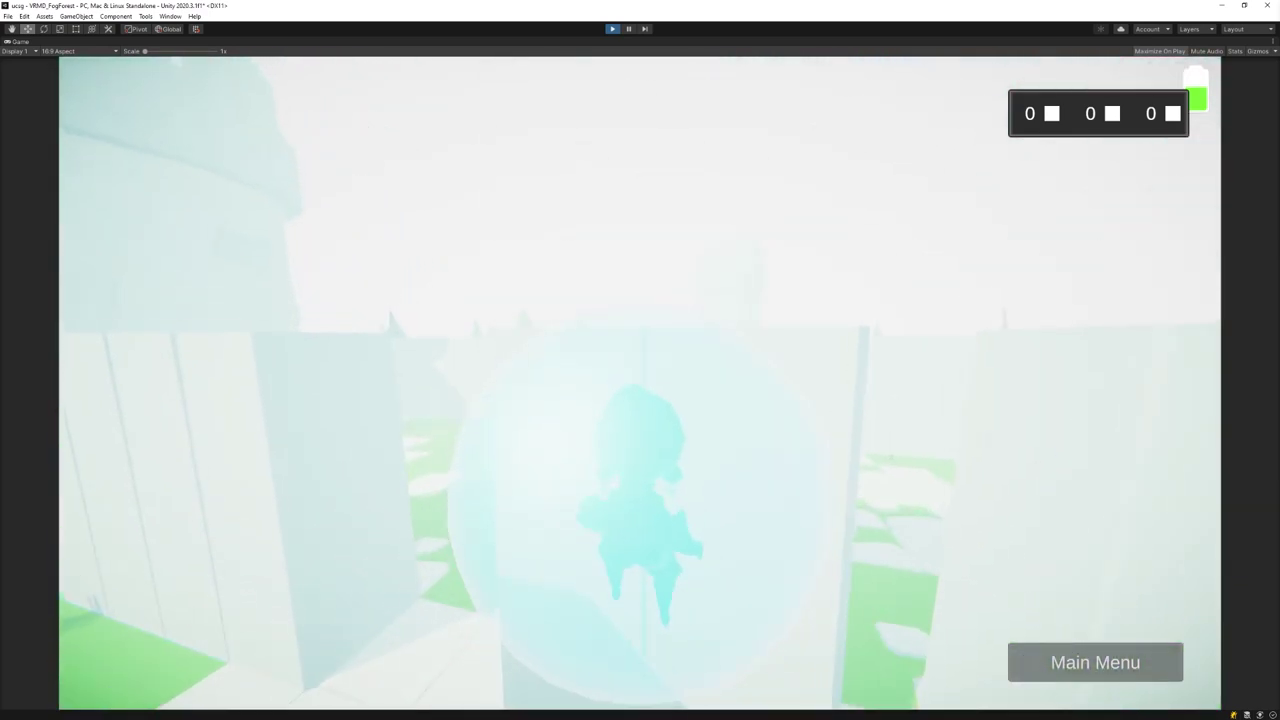
pyautogui.press('d')
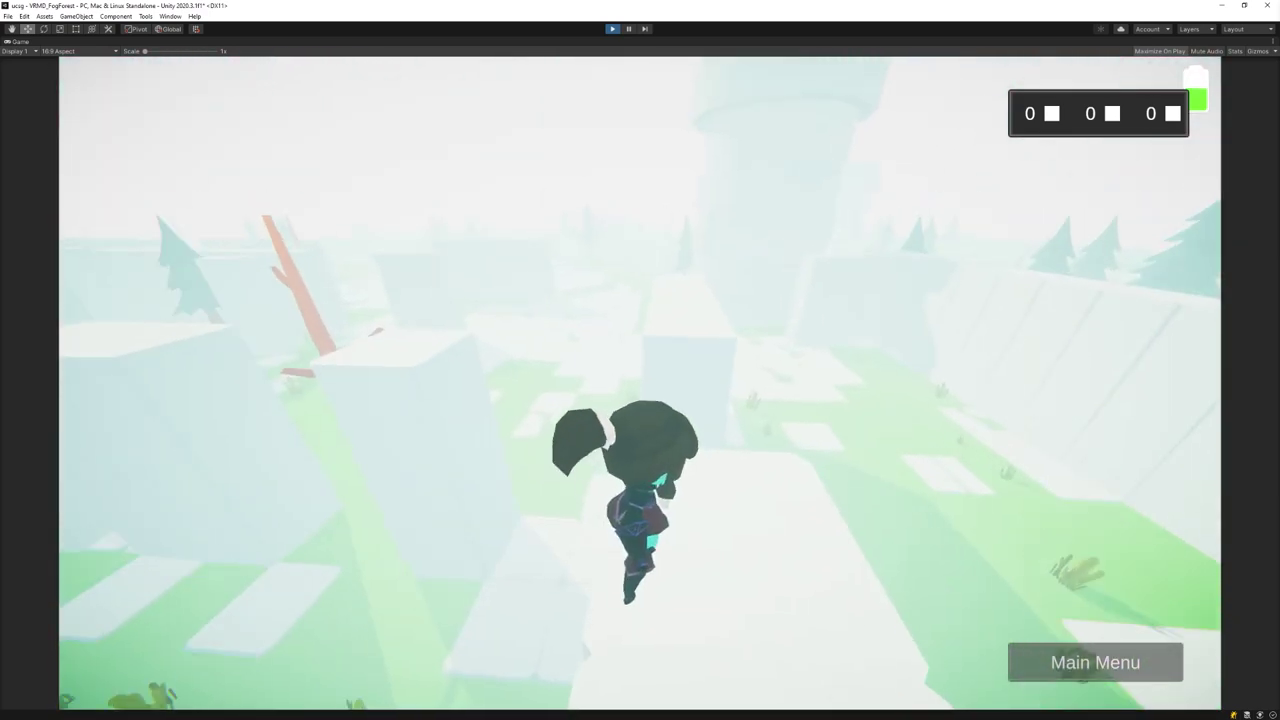
pyautogui.press('w')
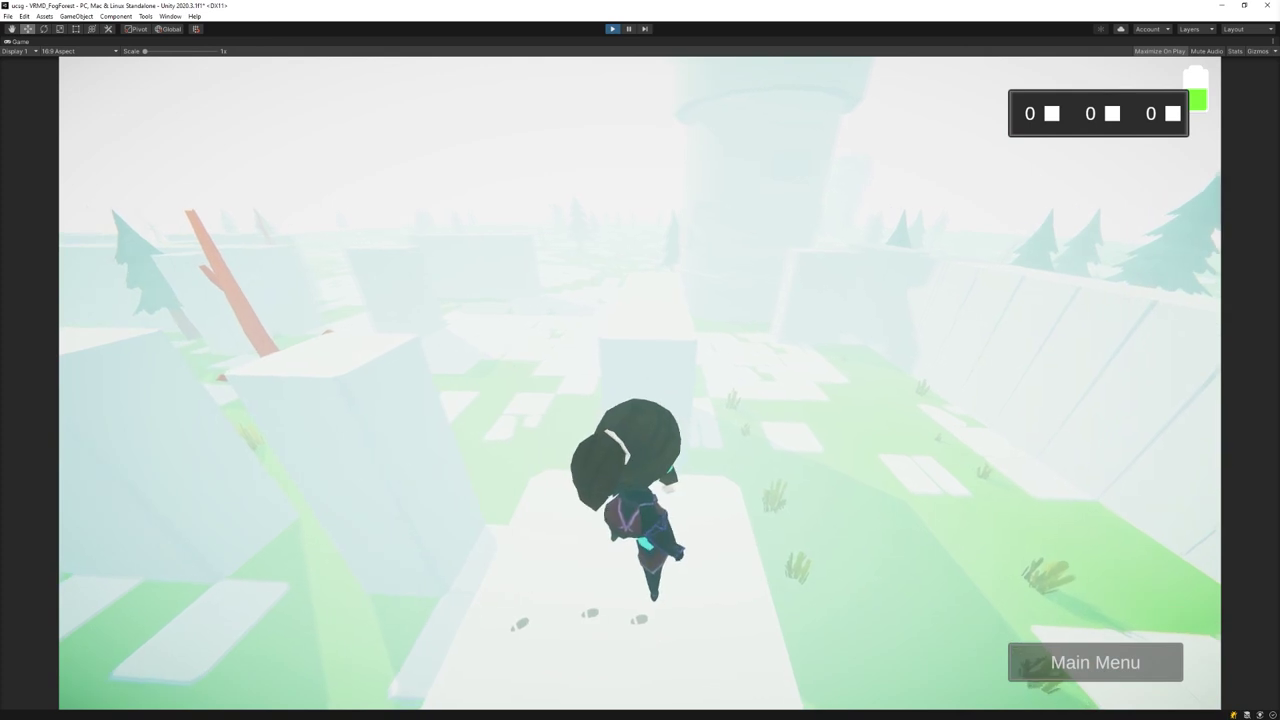
pyautogui.press('w')
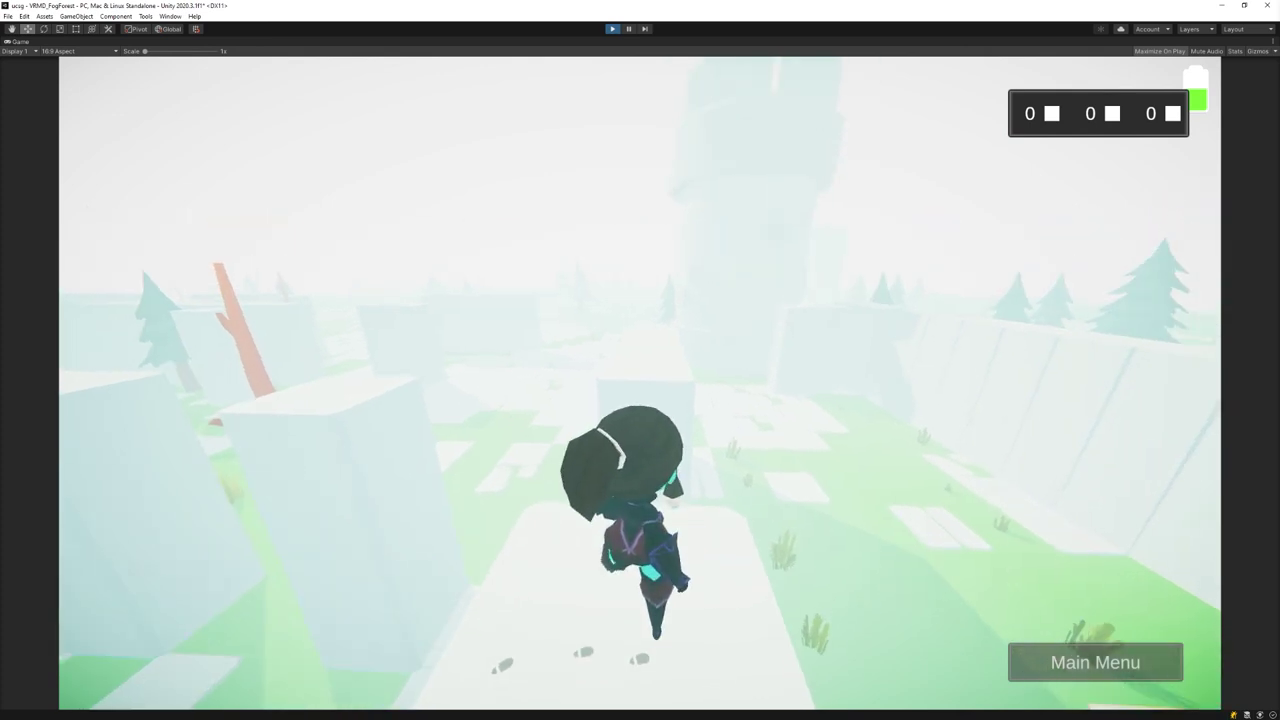
pyautogui.press('w')
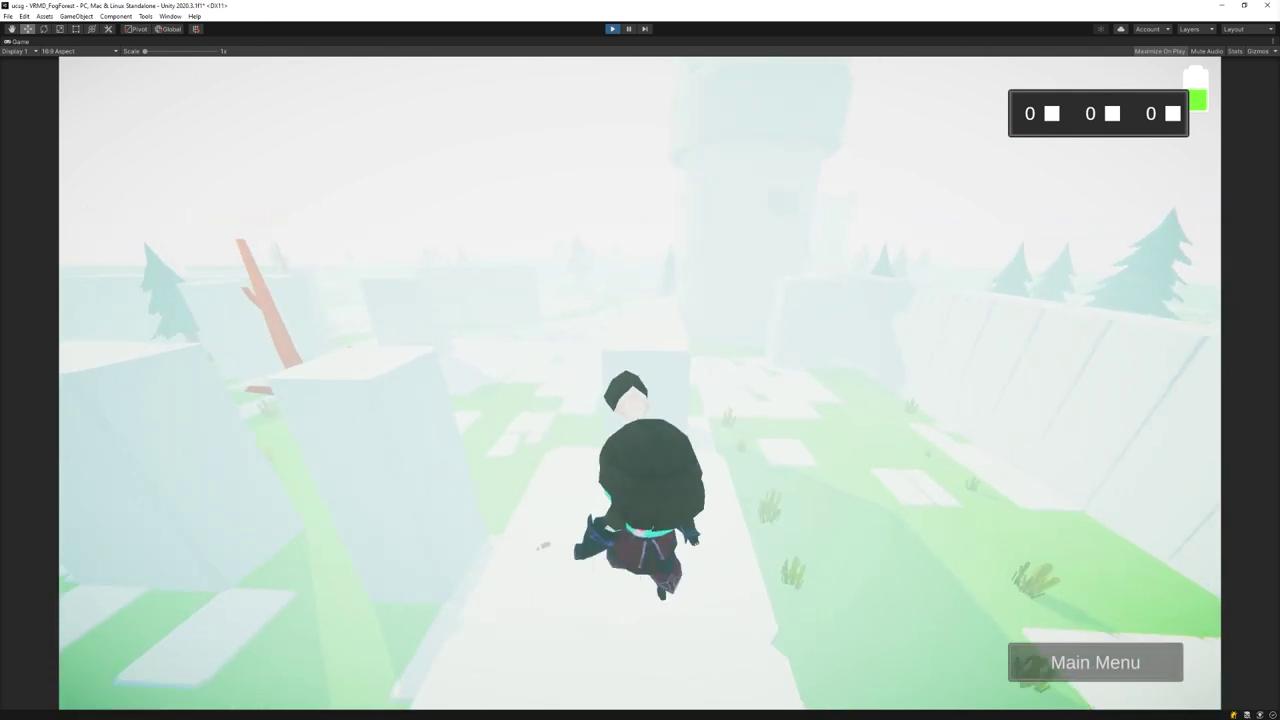
# Leap across the paved clearing toward the tall round tower and fly up into the hollow at its summit.
pyautogui.press('w')
pyautogui.press('space')
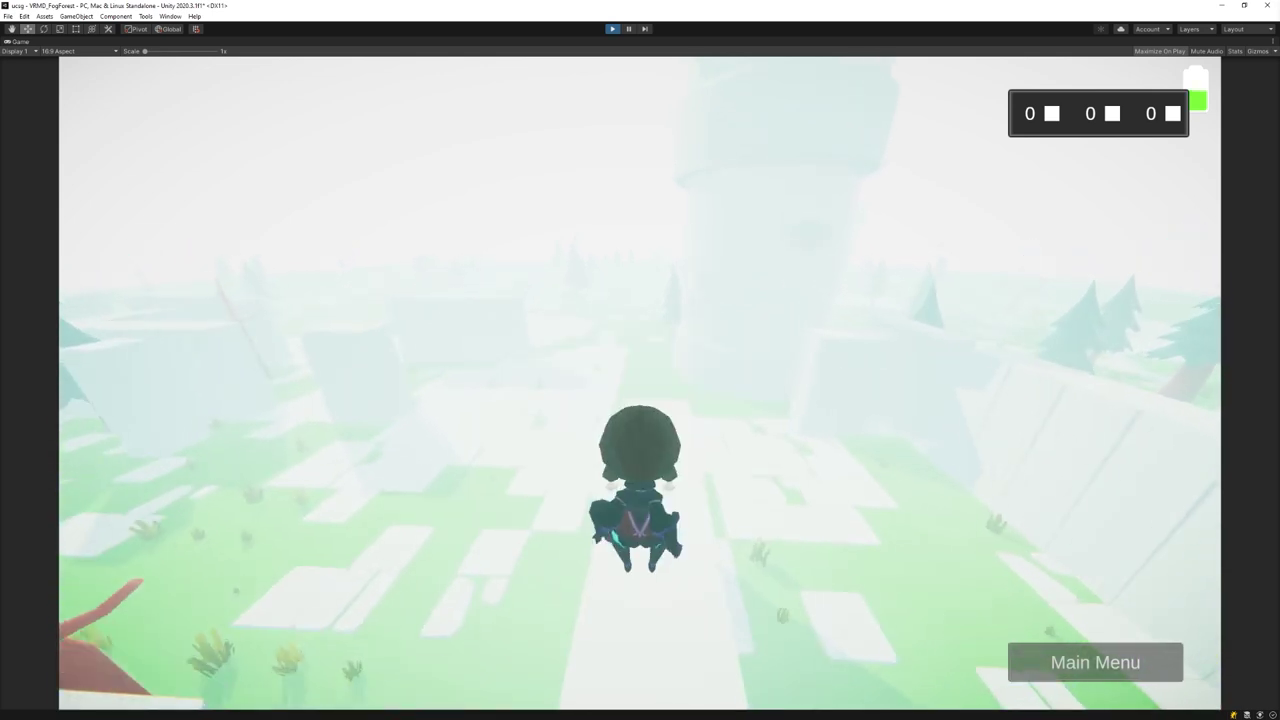
pyautogui.press('w')
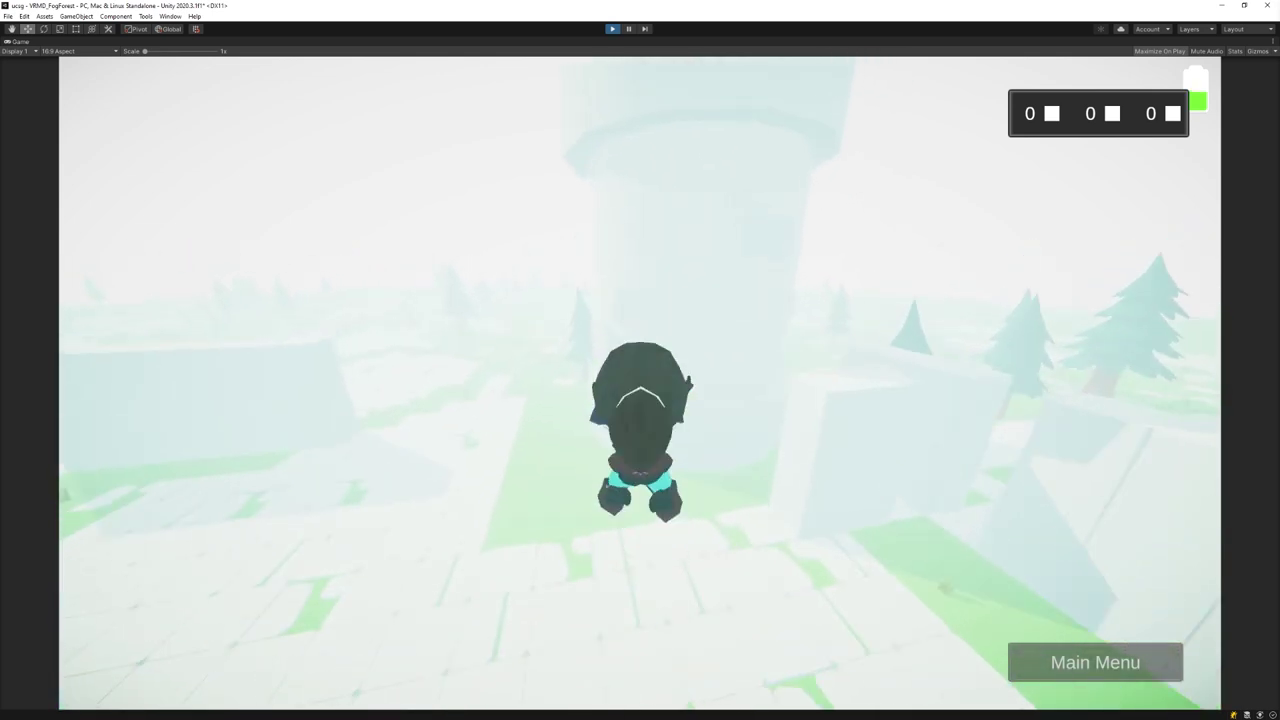
pyautogui.press('w')
pyautogui.press('space')
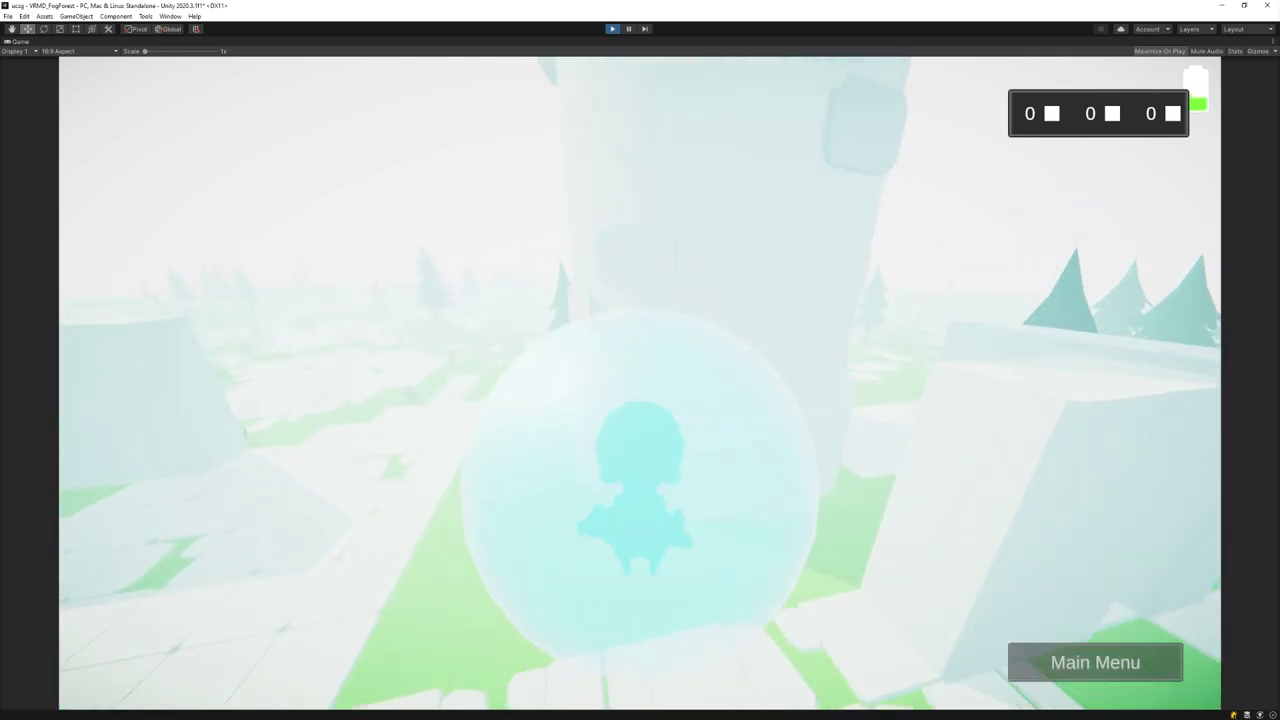
pyautogui.press('w')
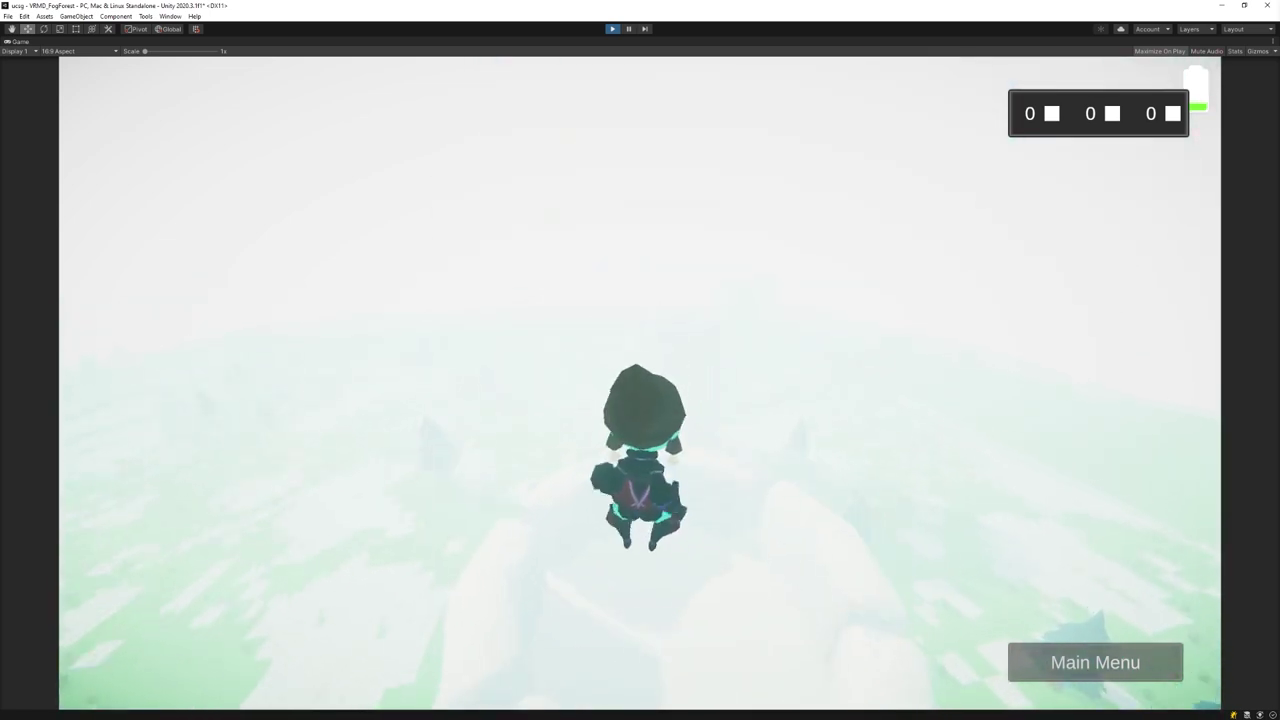
pyautogui.press('w')
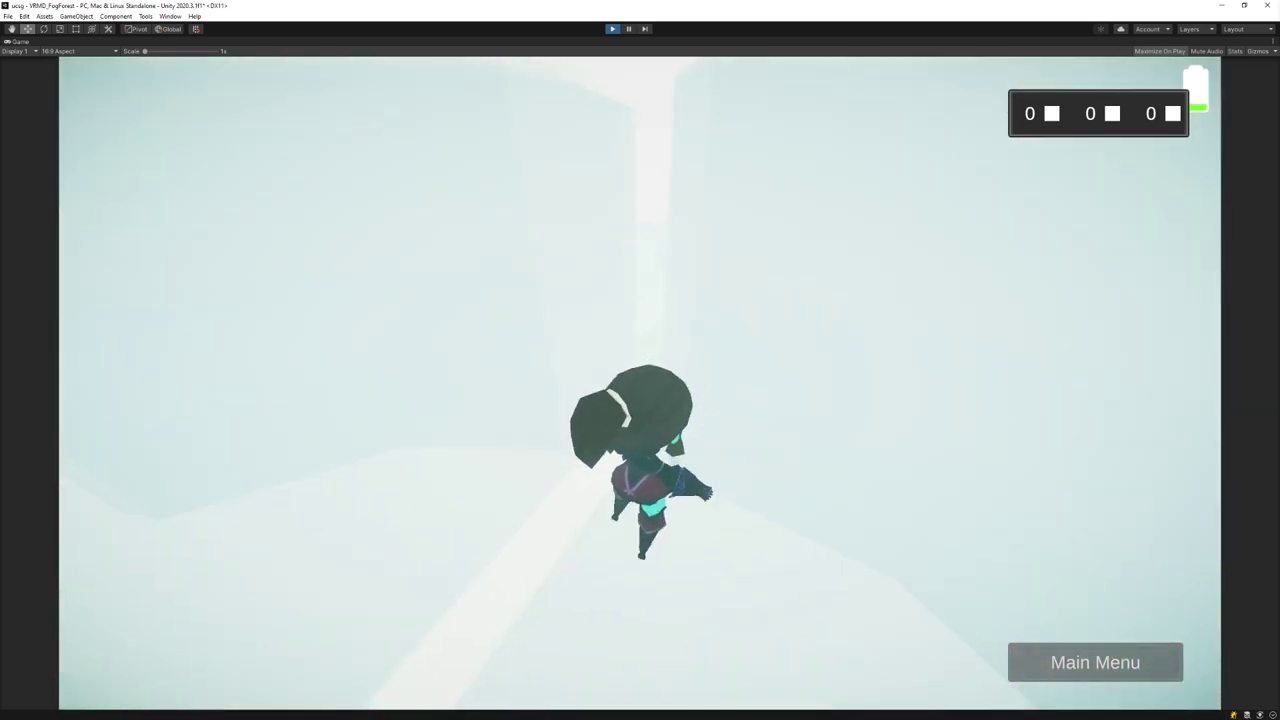
# Jump the character out of the tower's hollow and land on its pale rim overlooking the fog forest.
pyautogui.press('w')
pyautogui.press('space')
pyautogui.press('space')
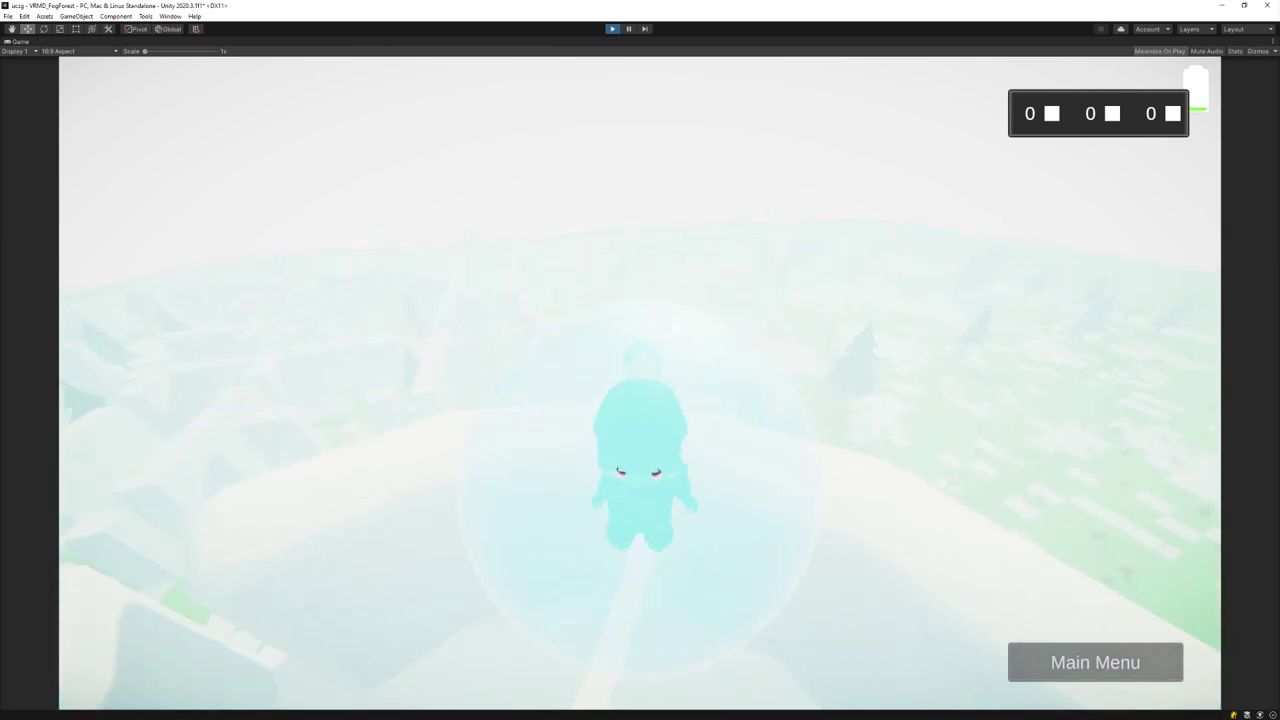
pyautogui.press('w')
pyautogui.press('a')
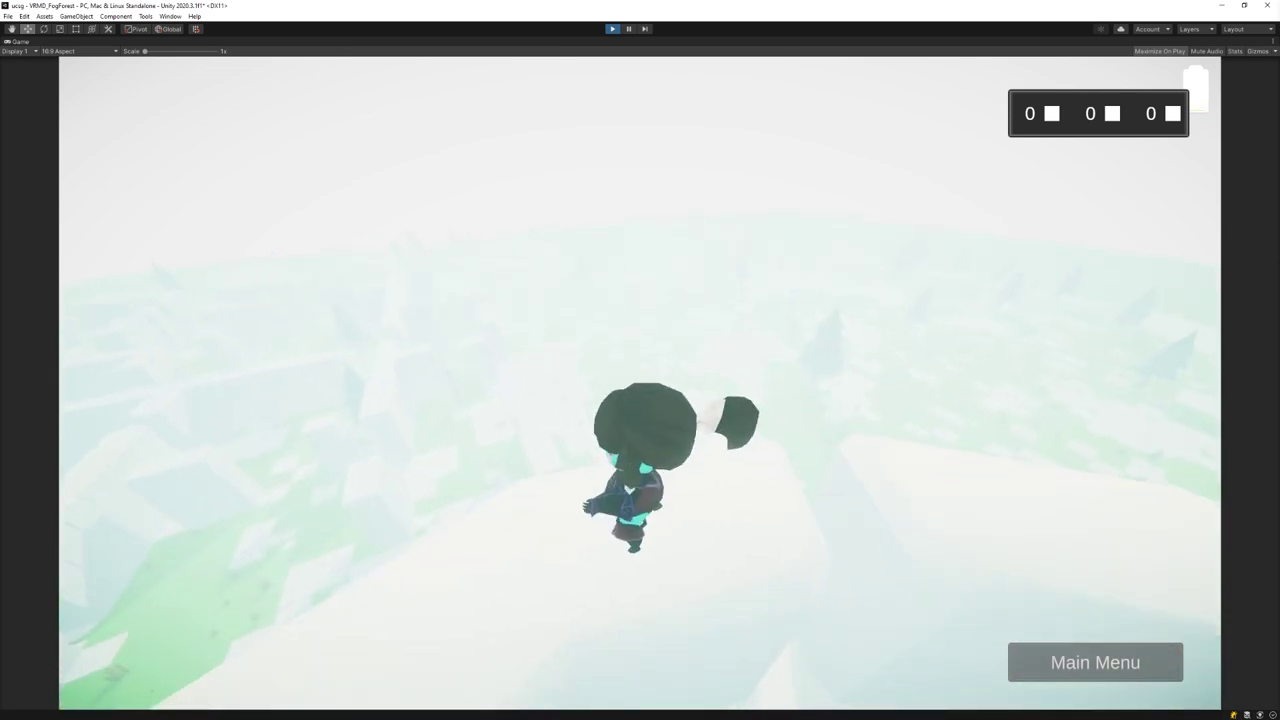
# Run the character along the tower rim, leap off over the forest, and stop play mode.
pyautogui.press('w')
pyautogui.press('d')
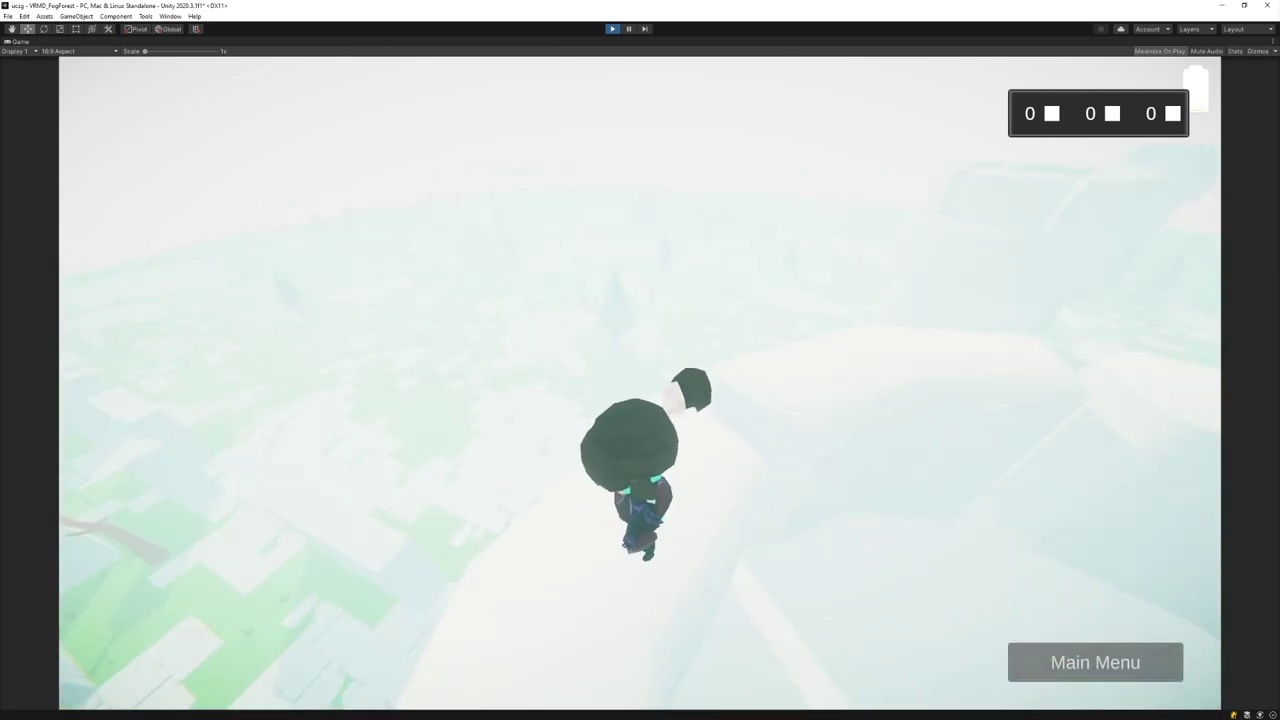
pyautogui.press('w')
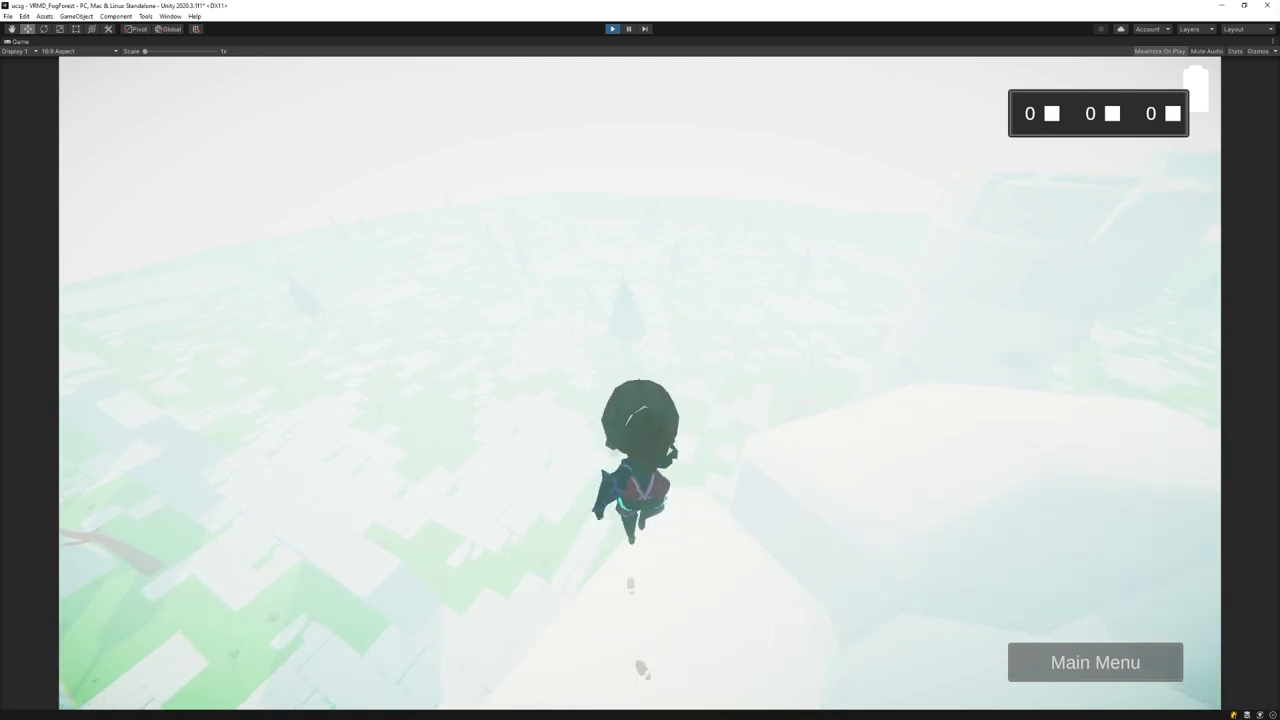
pyautogui.press('space')
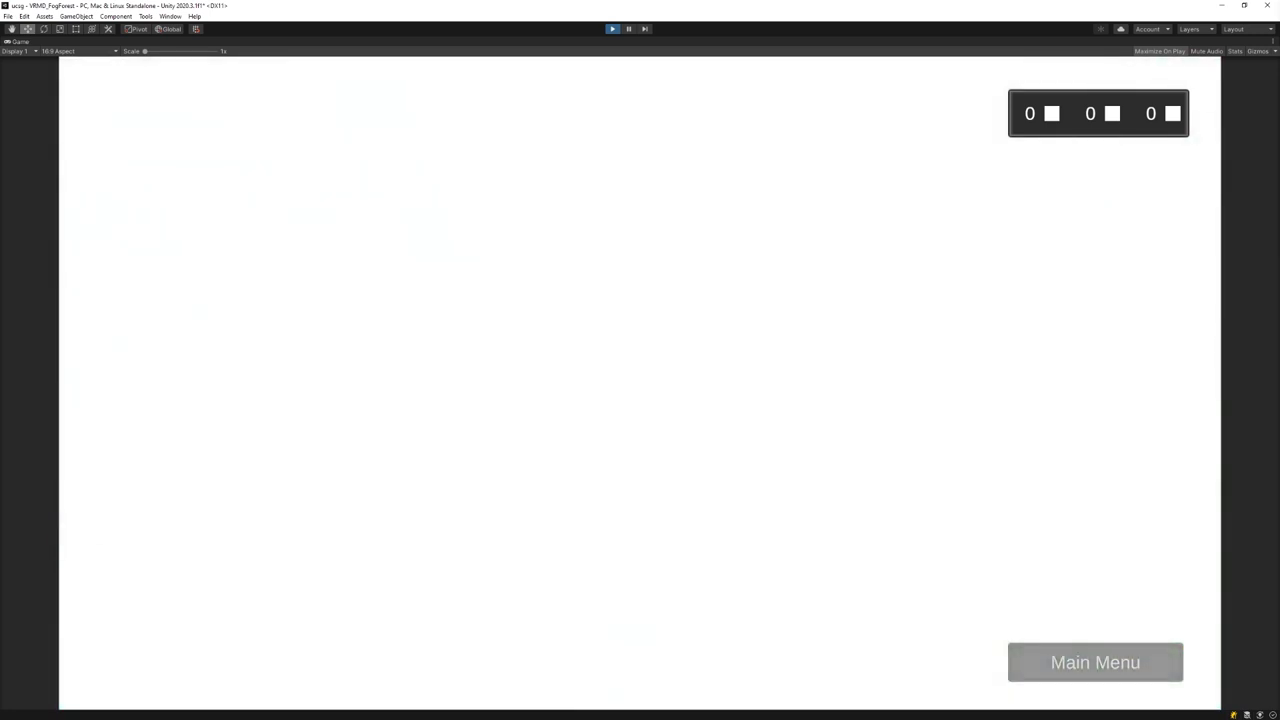
pyautogui.hotkey('ctrl', 'p')
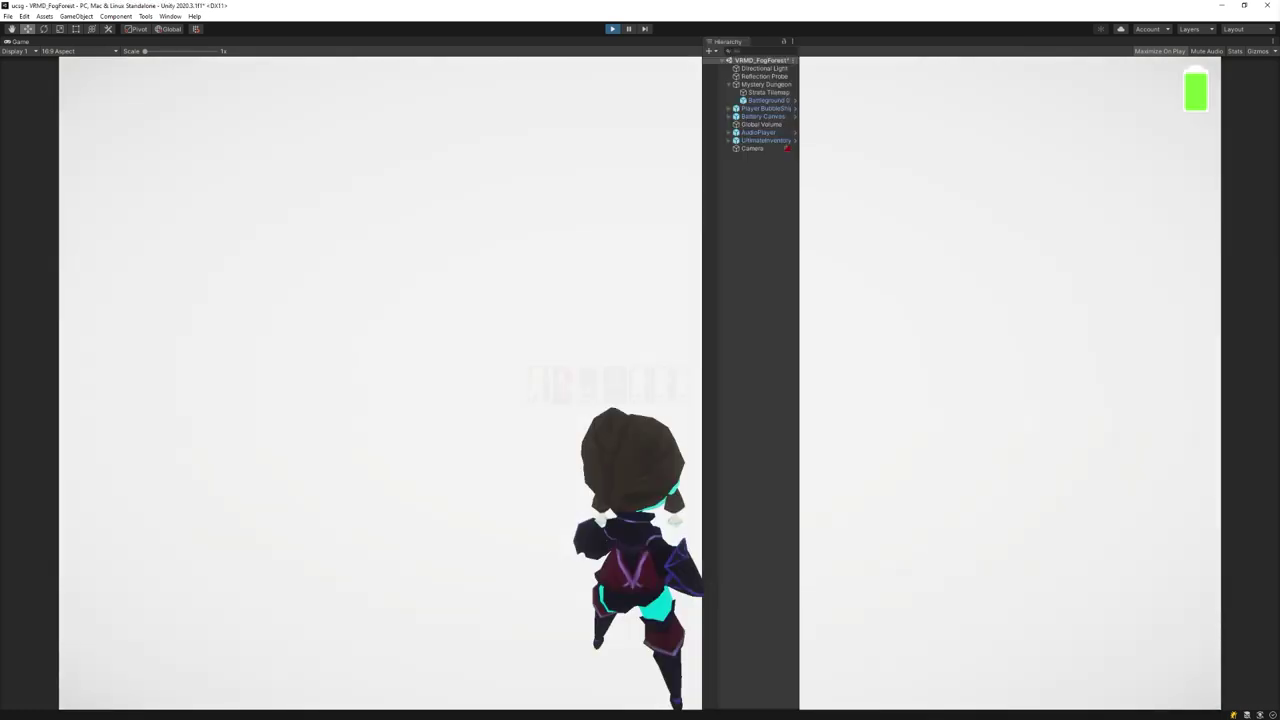